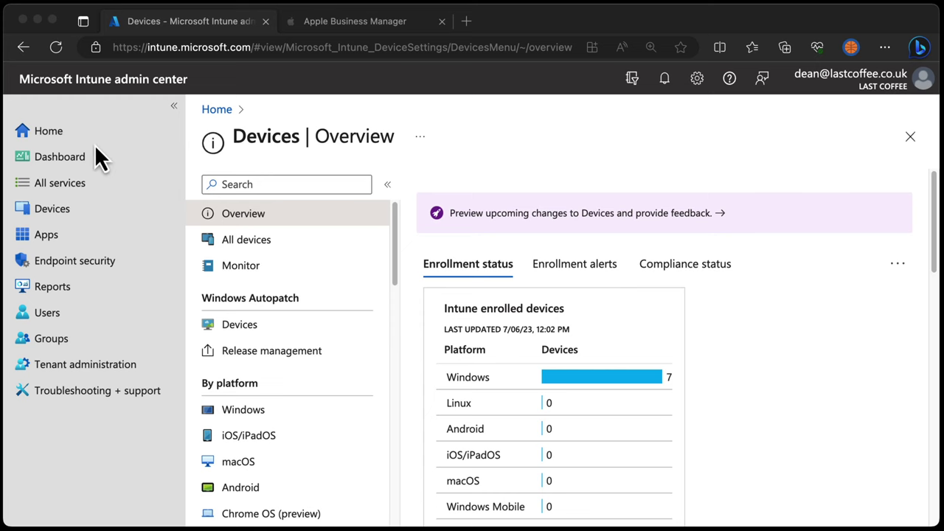
Open macOS enrollment and review the Enrollment program tokens list
click(57, 212)
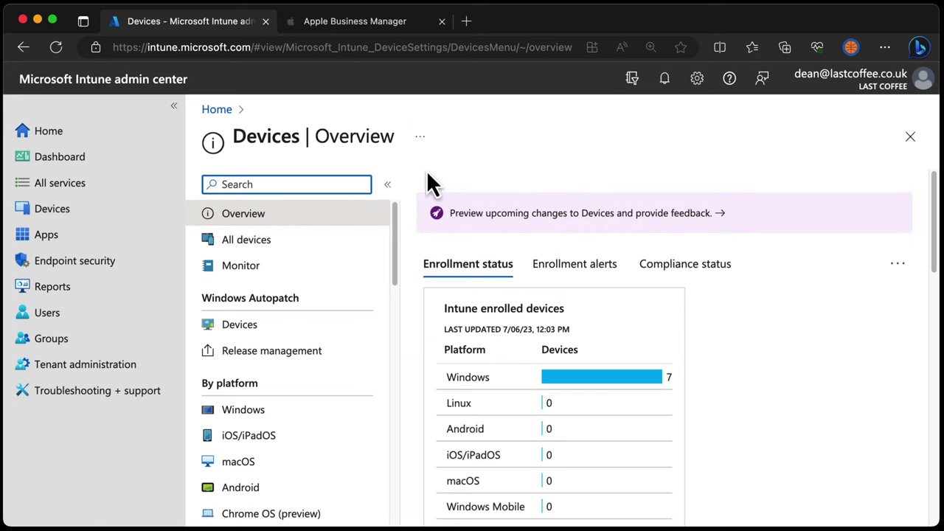
click(297, 465)
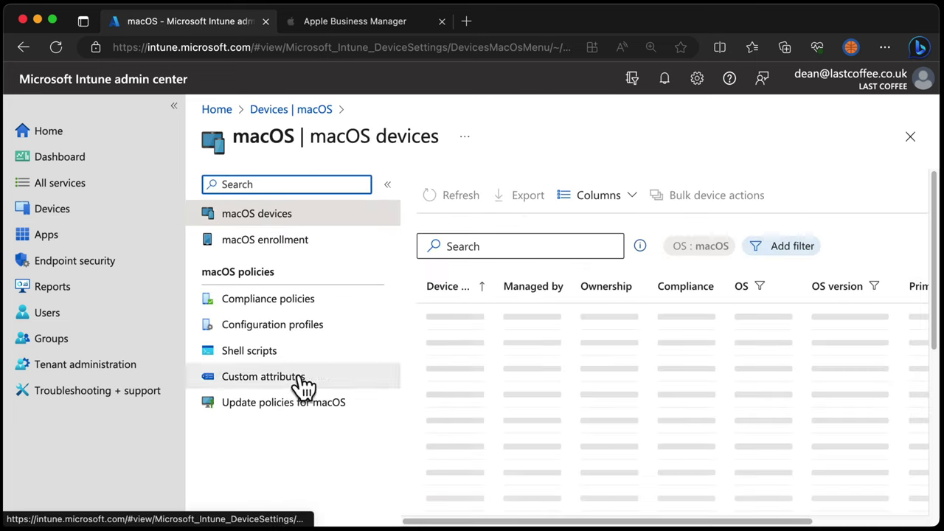
click(322, 256)
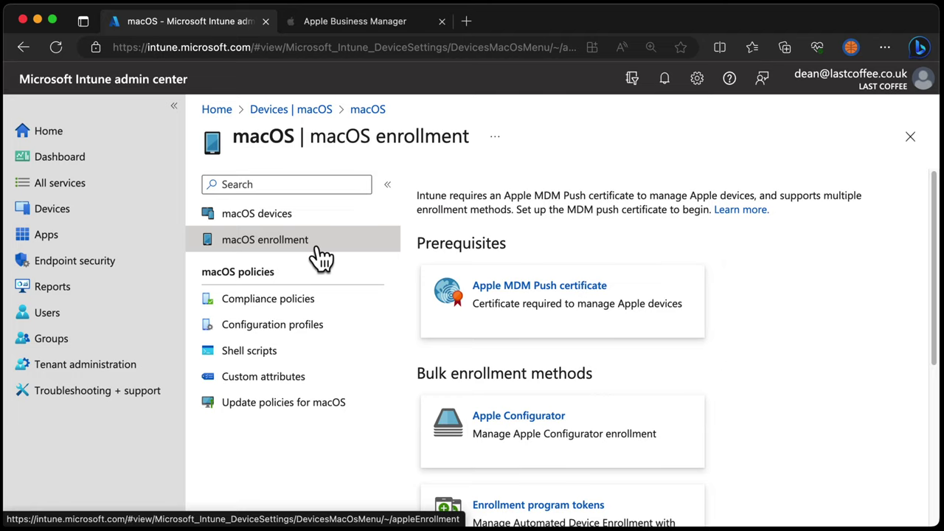
drag(934, 211, 938, 295)
click(569, 366)
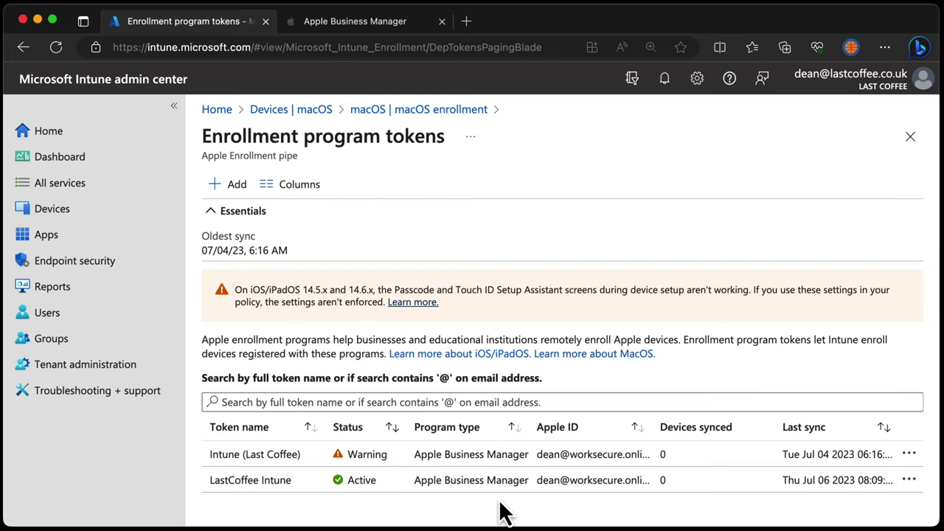
Check the Apple MDM Push certificate status on the macOS enrollment page
click(419, 110)
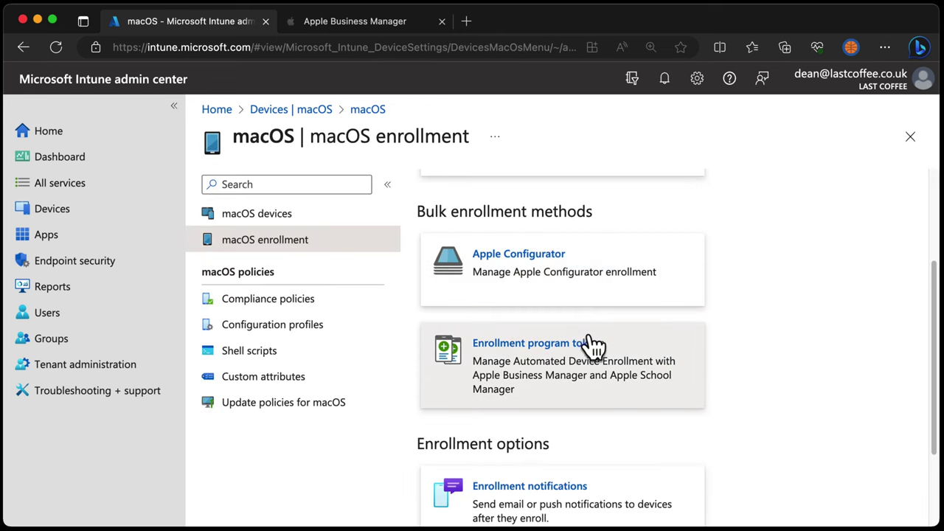
scroll(590, 354, up, 2)
click(539, 228)
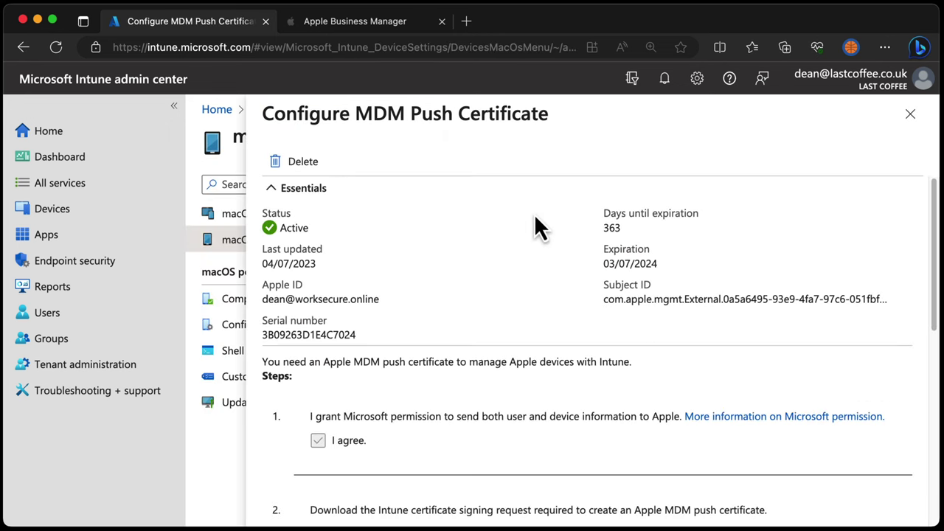
click(911, 114)
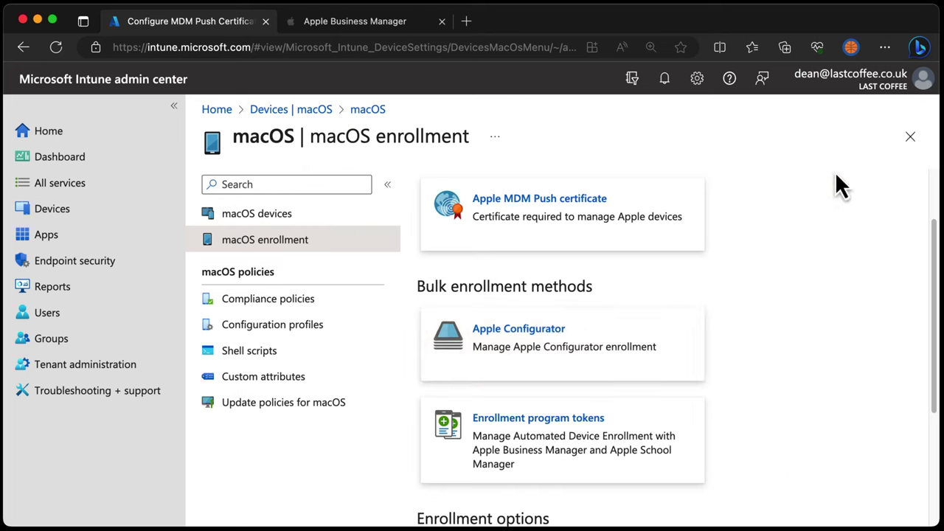
Return to the macOS devices list, which shows no devices
scroll(635, 428, down, 2)
scroll(644, 414, down, 2)
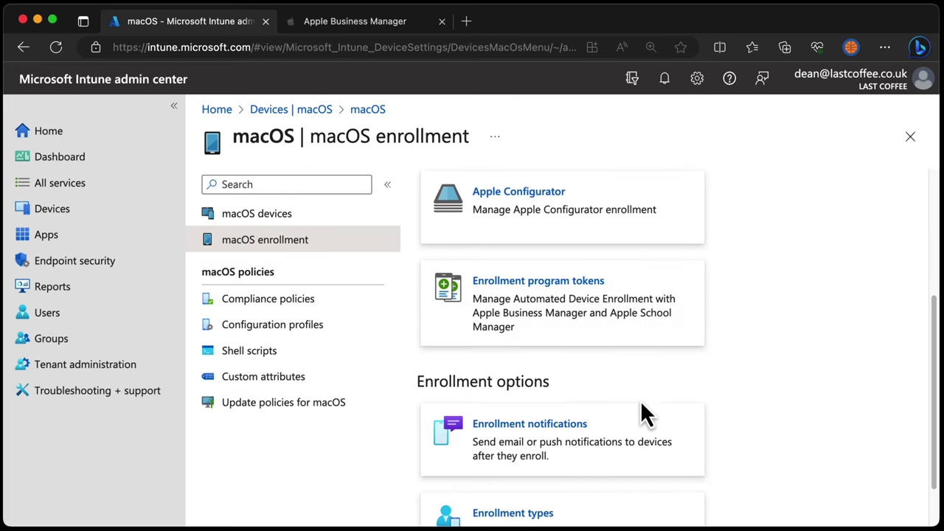
scroll(644, 413, down, 1)
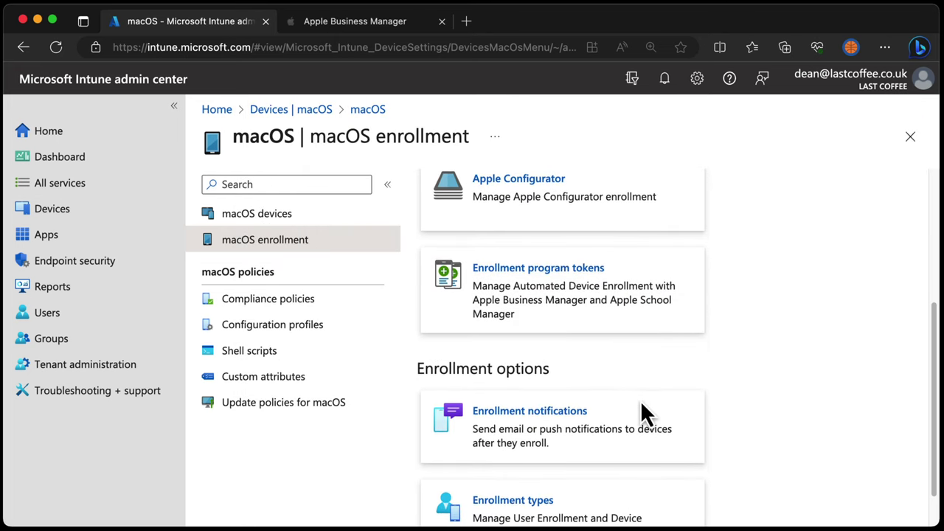
click(352, 223)
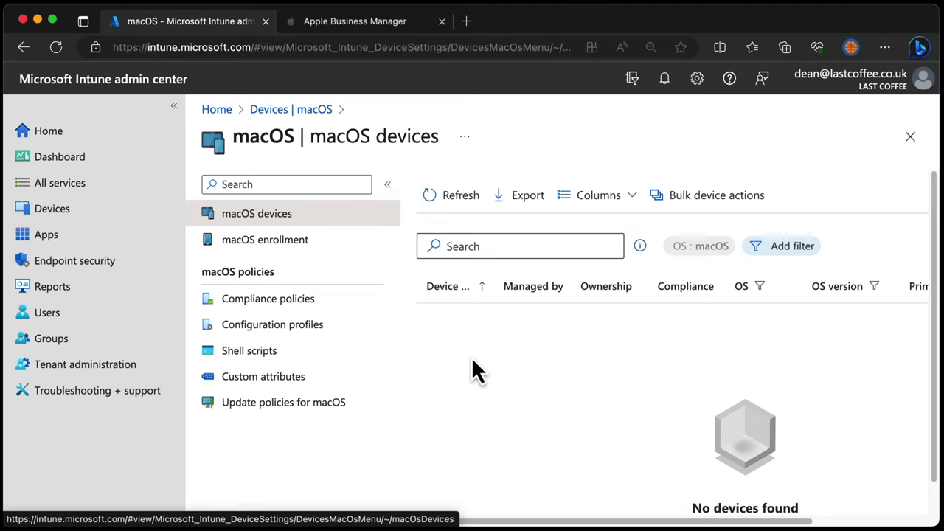
In Apple Business Manager Preferences, show devices assigned to the LastCoffee Intune MDM server
click(382, 23)
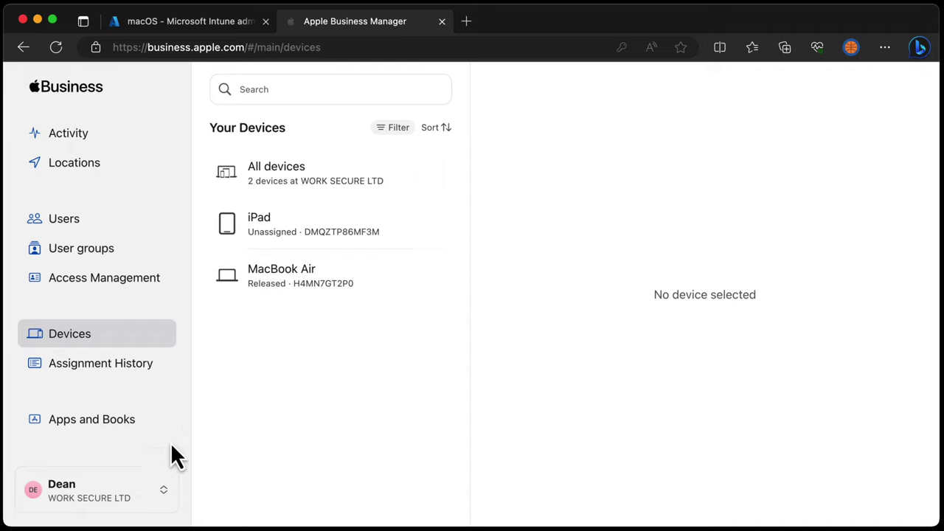
click(101, 494)
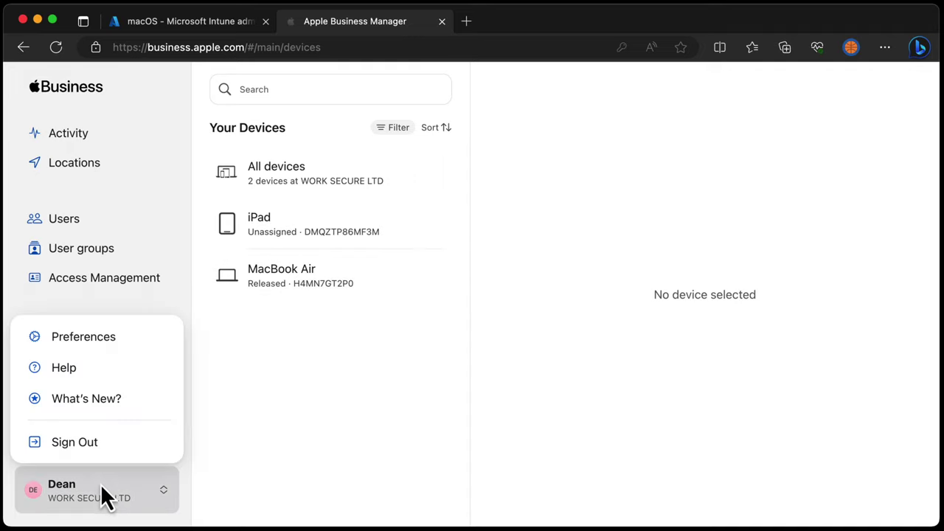
click(103, 347)
scroll(337, 492, down, 5)
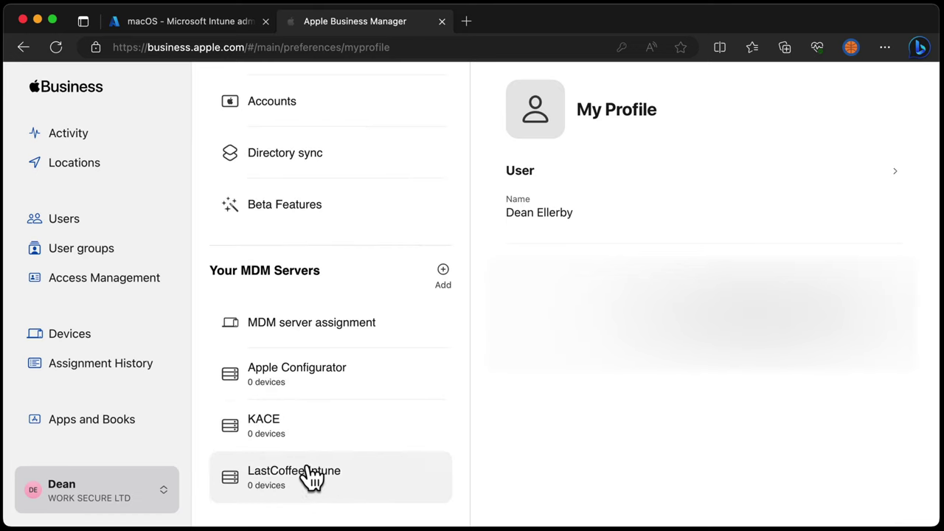
click(313, 478)
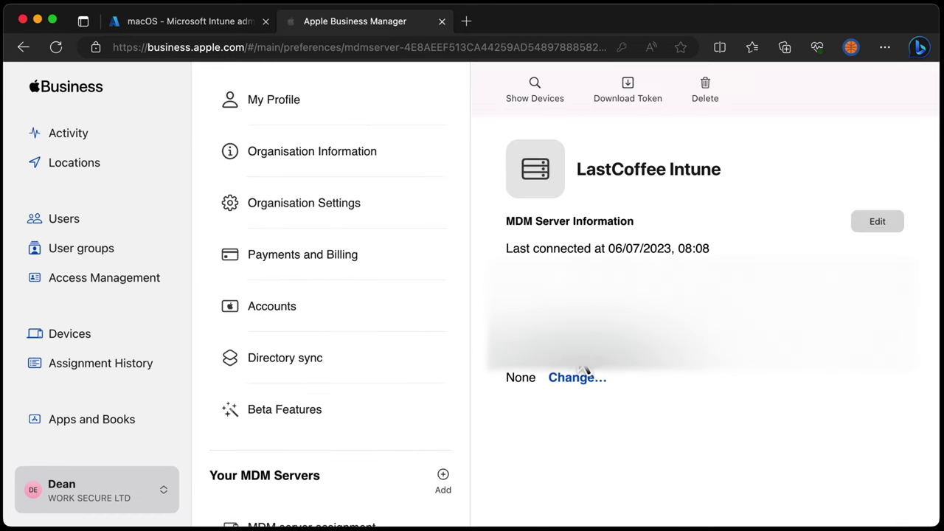
click(537, 92)
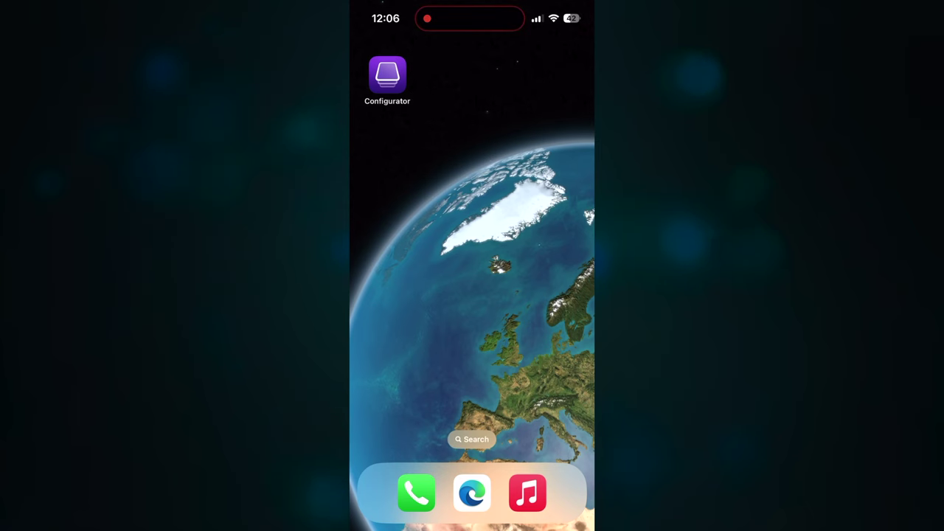
Launch Apple Configurator on the iPhone and sign in with the Apple ID e-mail address
click(385, 78)
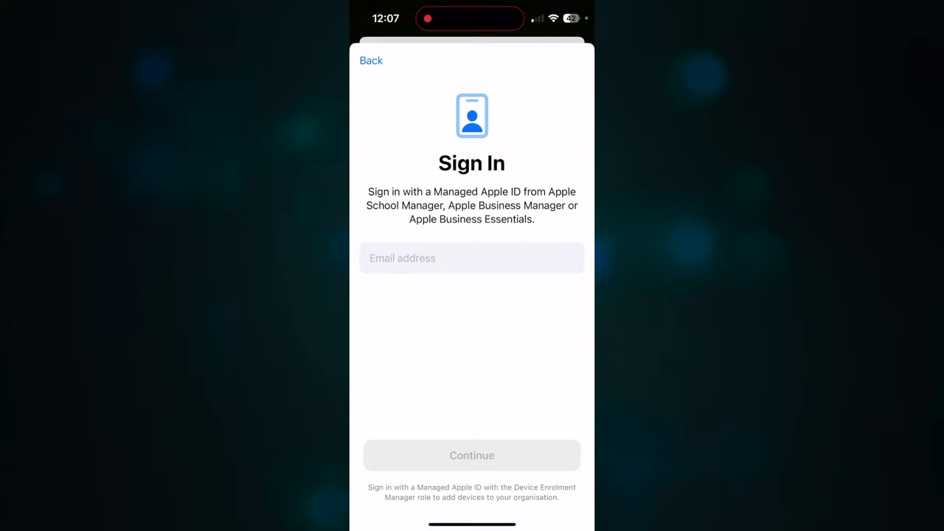
click(472, 253)
key(Return)
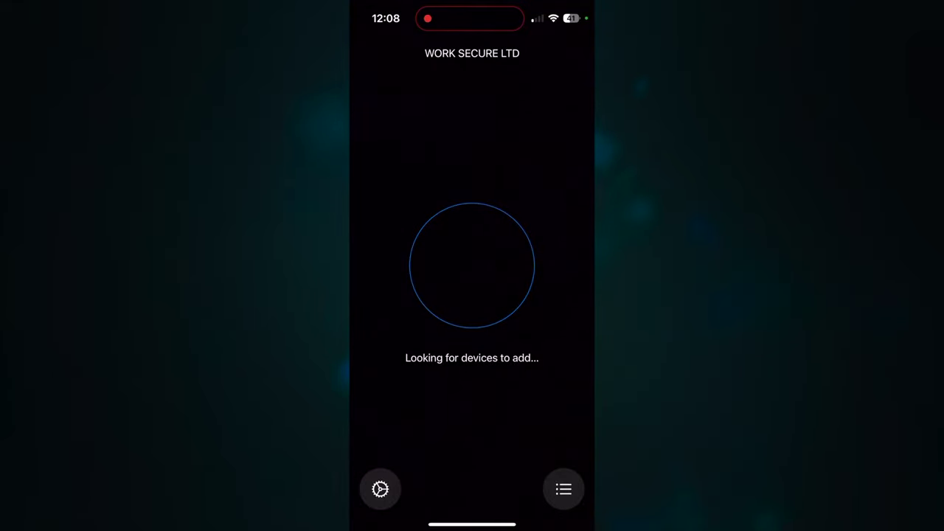
Open Device Status in Apple Configurator to follow the MacBook Air (M2, 2022) being added
click(564, 489)
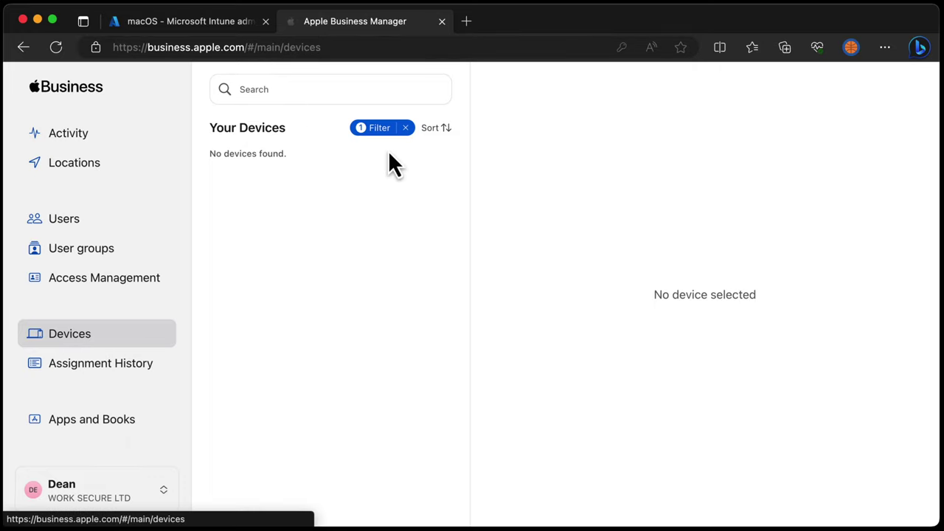
Clear the device filter and assign the MacBook Air to the LastCoffee Intune MDM server
click(405, 128)
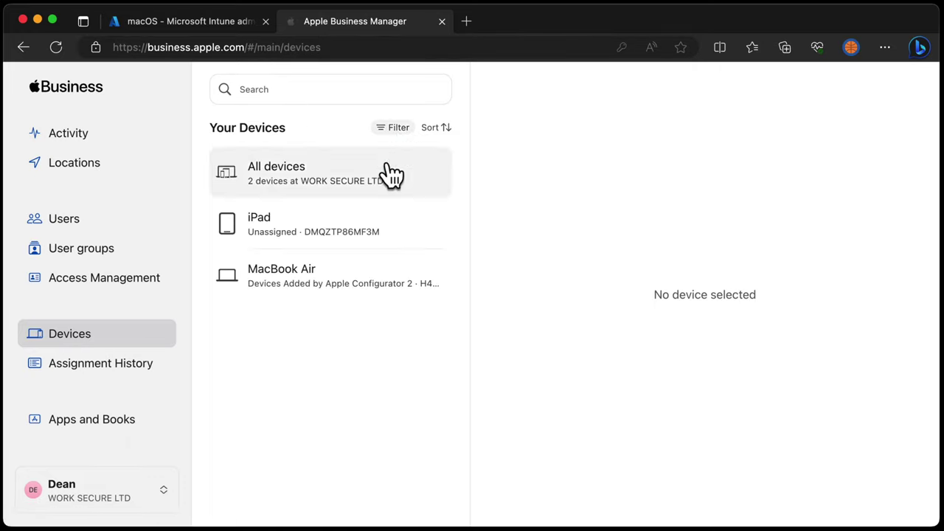
click(365, 295)
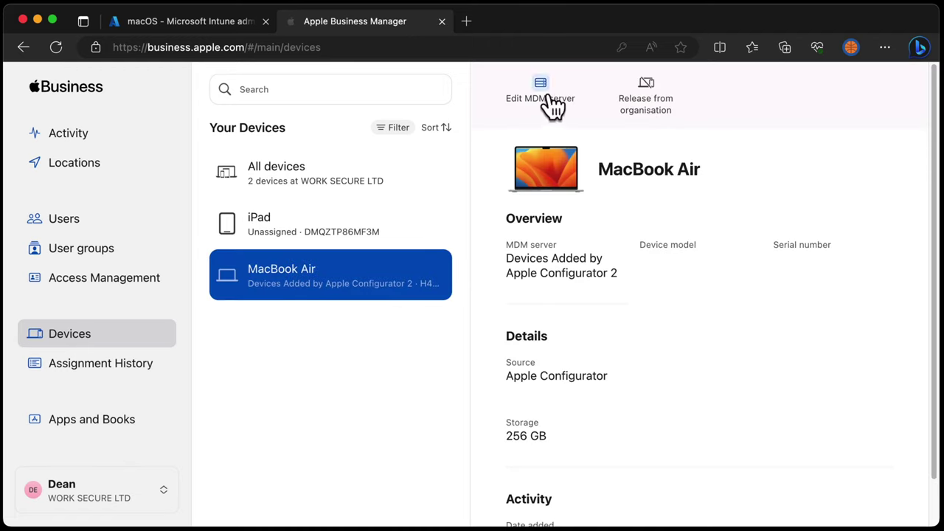
click(547, 94)
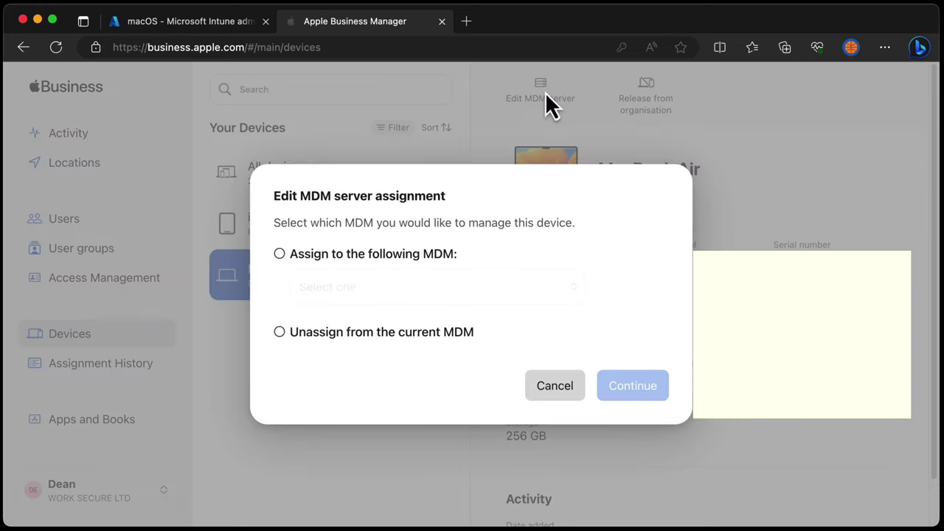
click(387, 253)
click(404, 287)
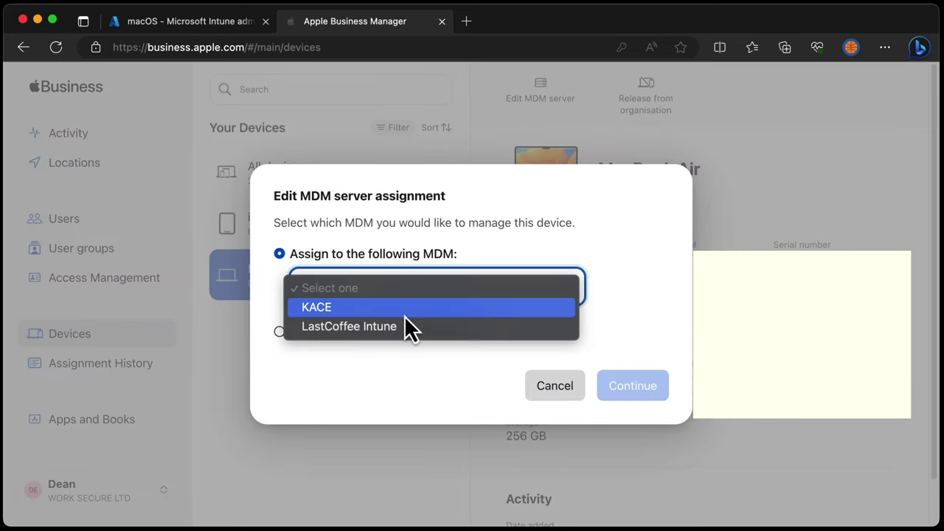
click(386, 331)
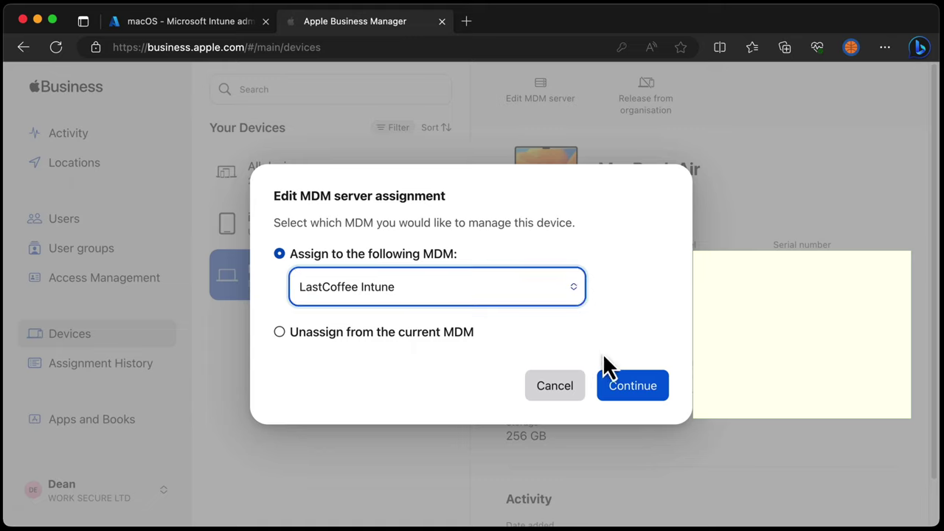
click(638, 395)
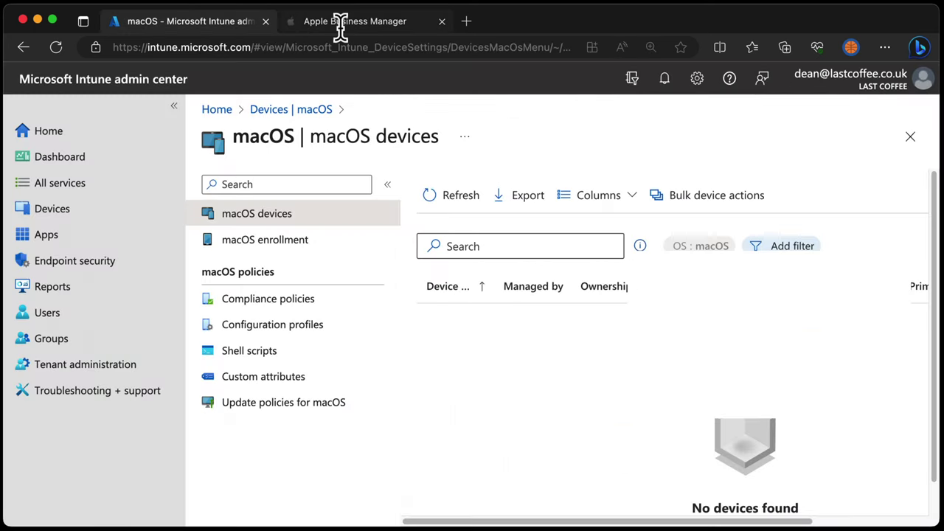
Sync the LastCoffee Intune token's devices and refresh so the MacBook Air appears
click(308, 244)
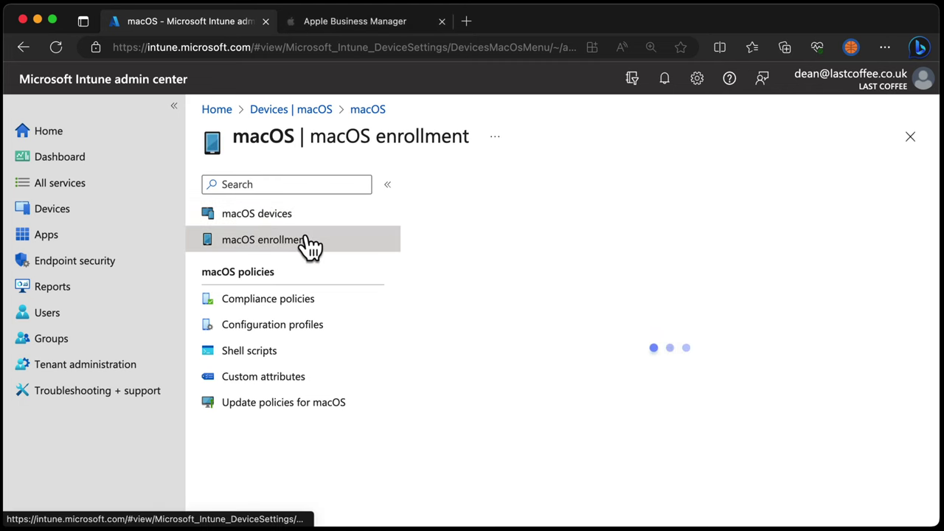
scroll(546, 465, down, 3)
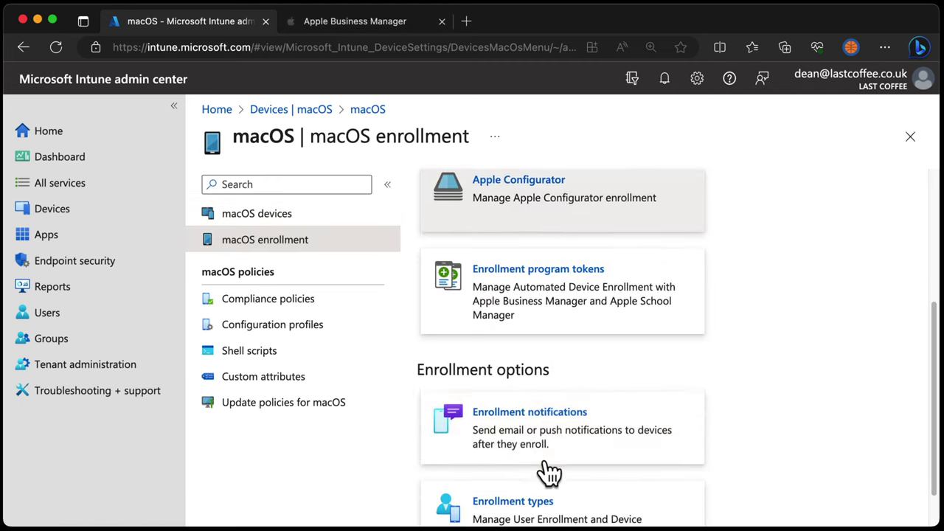
click(579, 306)
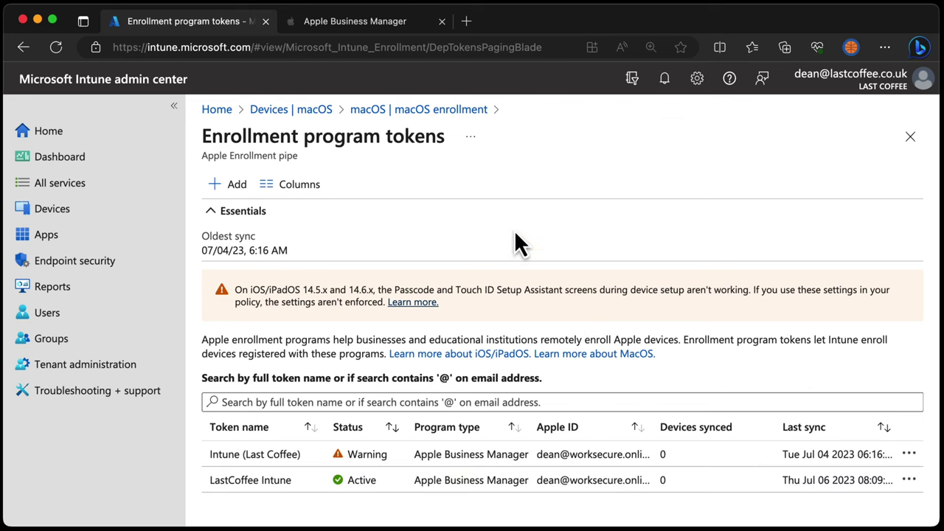
click(267, 483)
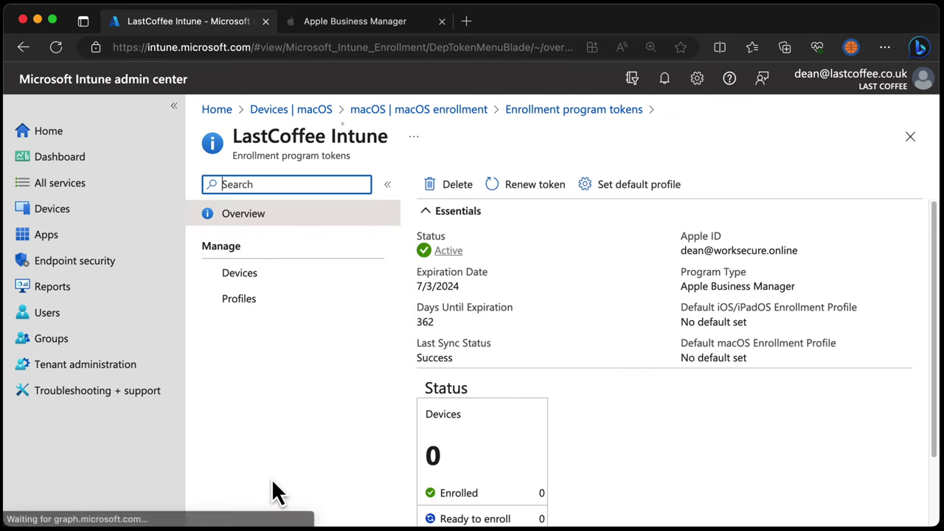
click(301, 281)
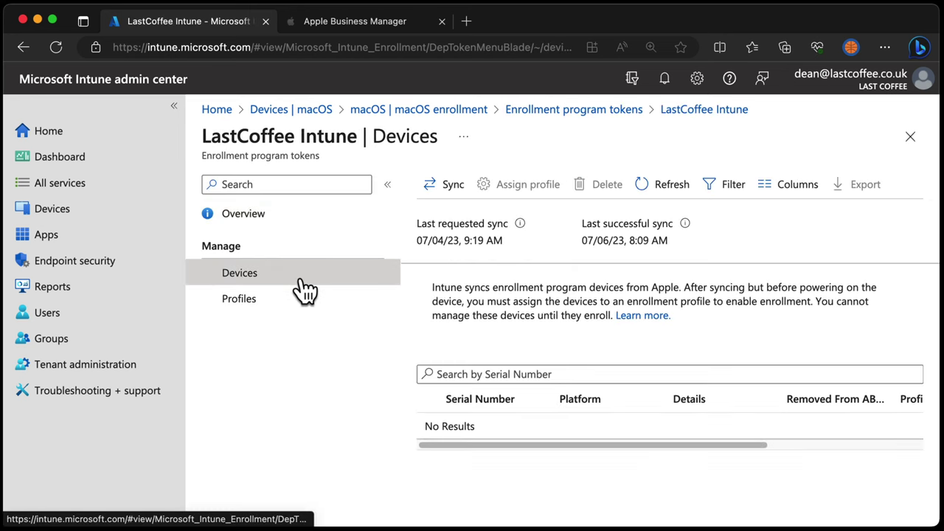
click(453, 186)
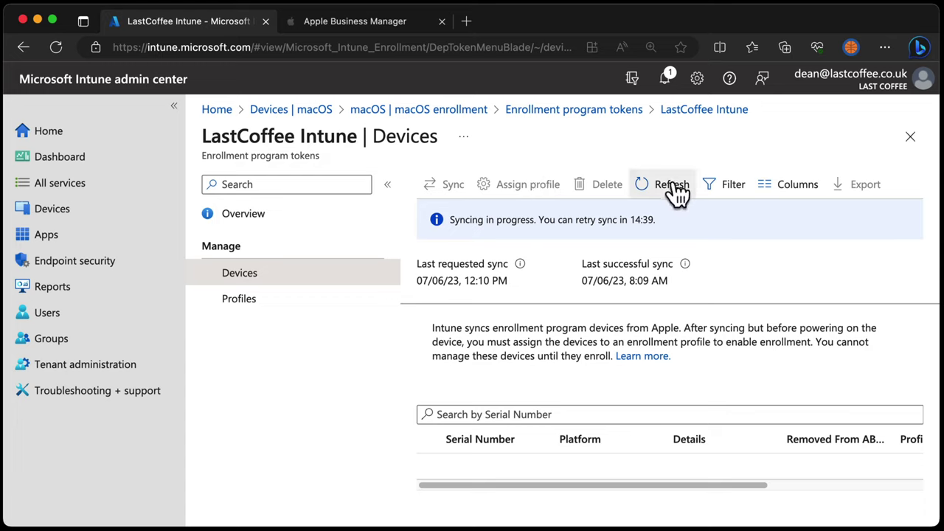
click(673, 188)
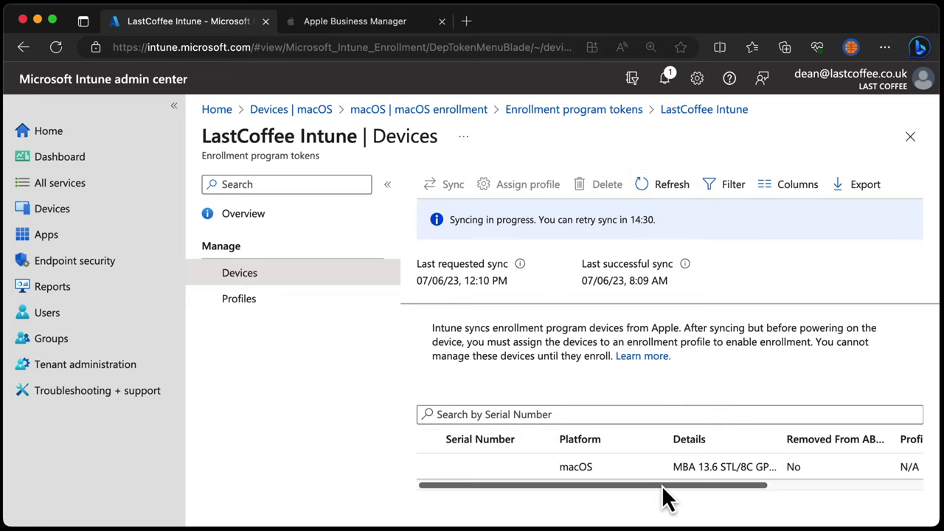
Start a new enrollment profile from the token's Profiles page
drag(663, 486, 603, 489)
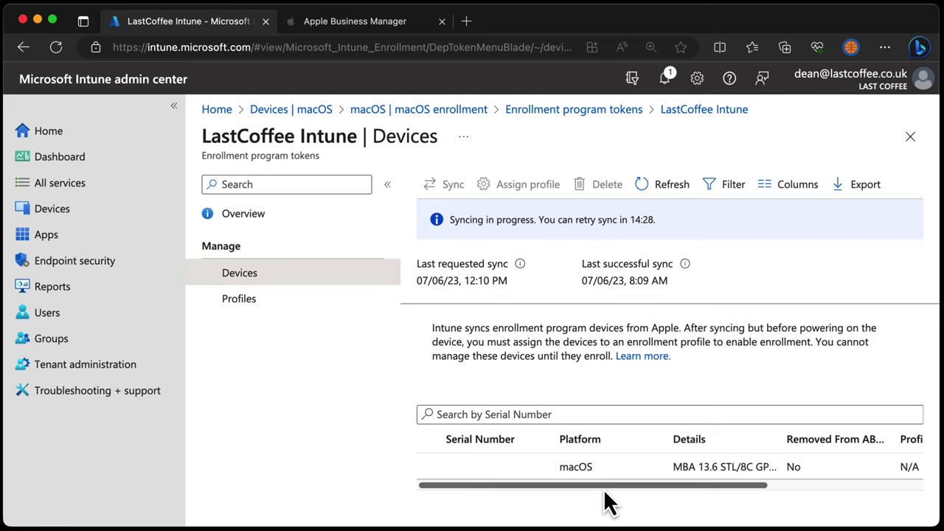
click(248, 302)
click(511, 186)
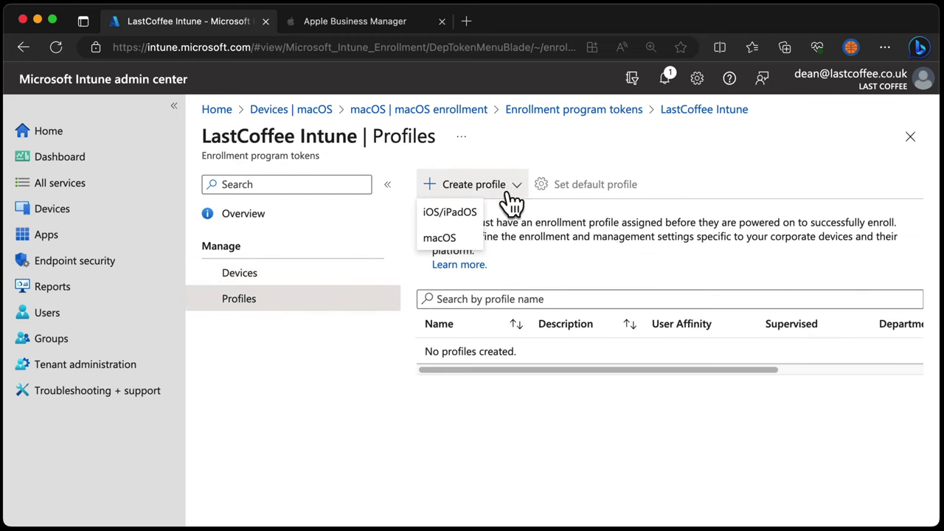
Choose macOS and name the profile 'MacOS Automated Device Enrollment'
click(458, 243)
click(456, 234)
text(A)
key(BackSpace)
text(MacOS A)
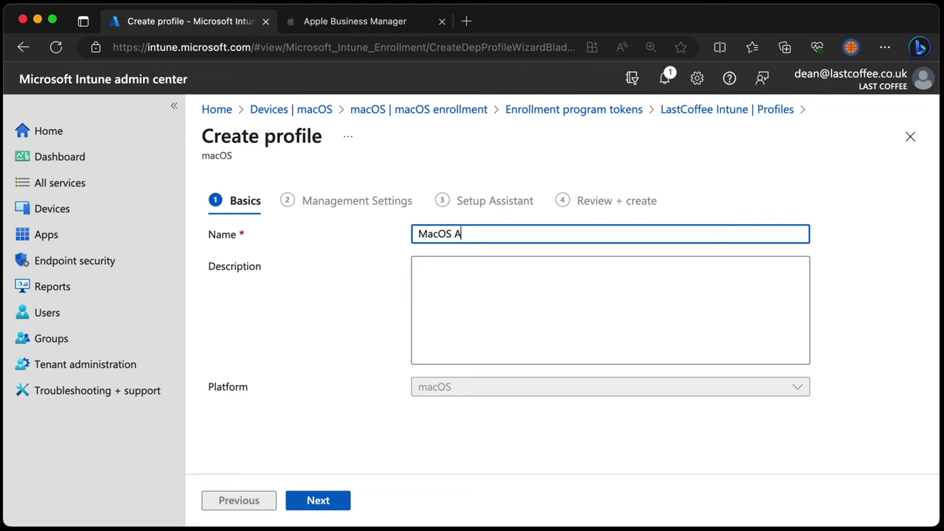
text(utomated Device Enrollment)
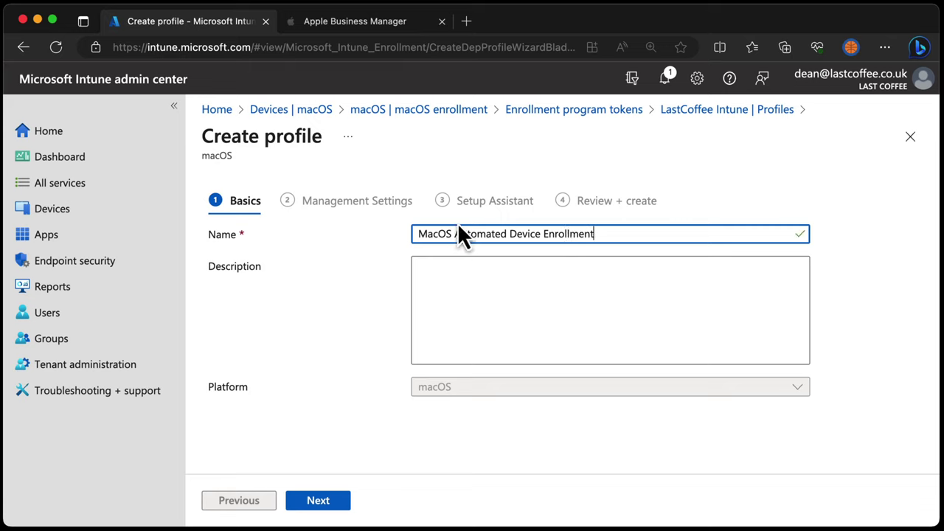
Set Enroll with User Affinity, Setup Assistant with modern authentication, and Locked enrollment No
click(341, 501)
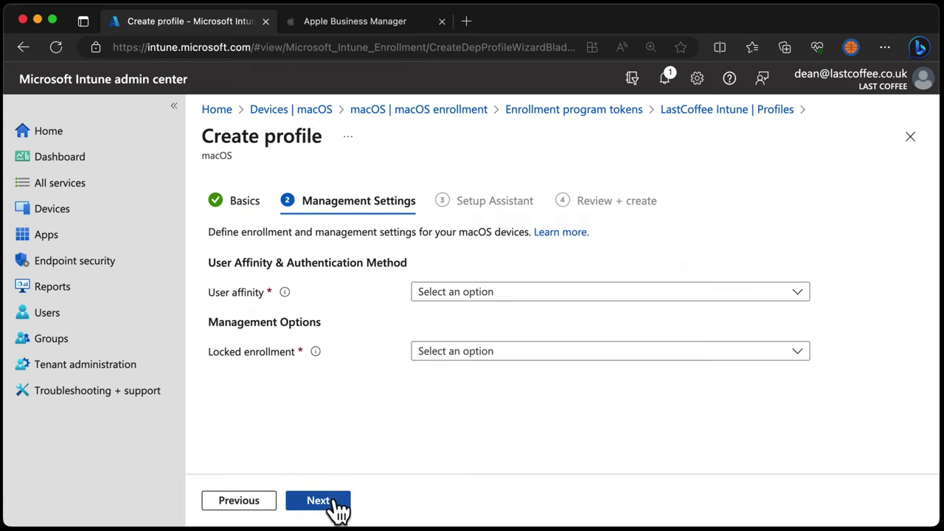
click(516, 295)
click(512, 317)
click(558, 328)
click(560, 369)
click(550, 428)
click(537, 476)
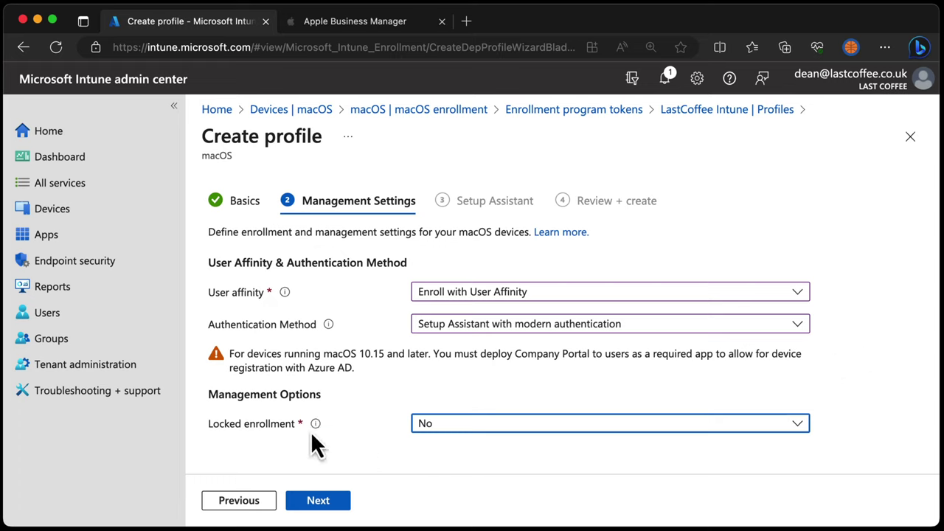
mouse_move(316, 426)
Enter 'IT Department' as the department and fill in the department phone number
click(327, 493)
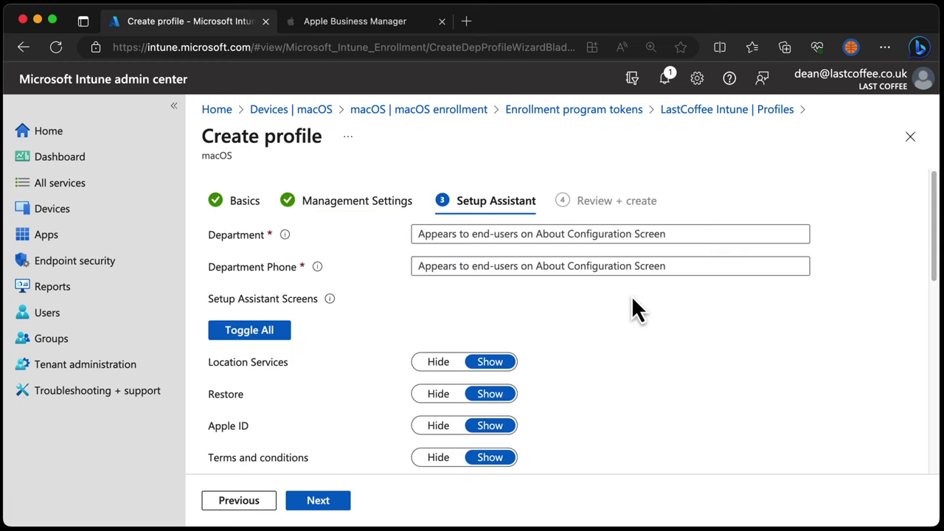
click(585, 236)
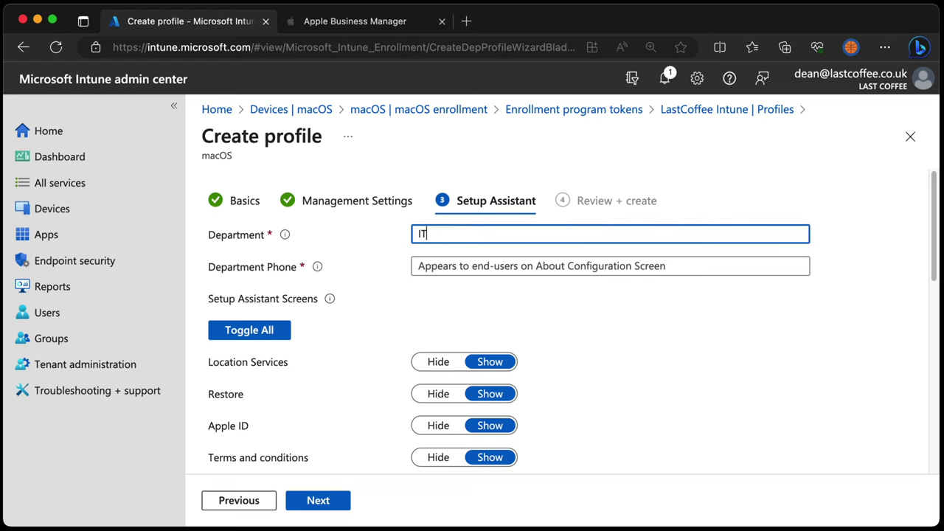
key(BackSpace)
key(BackSpace)
key(BackSpace)
key(BackSpace)
key(Tab)
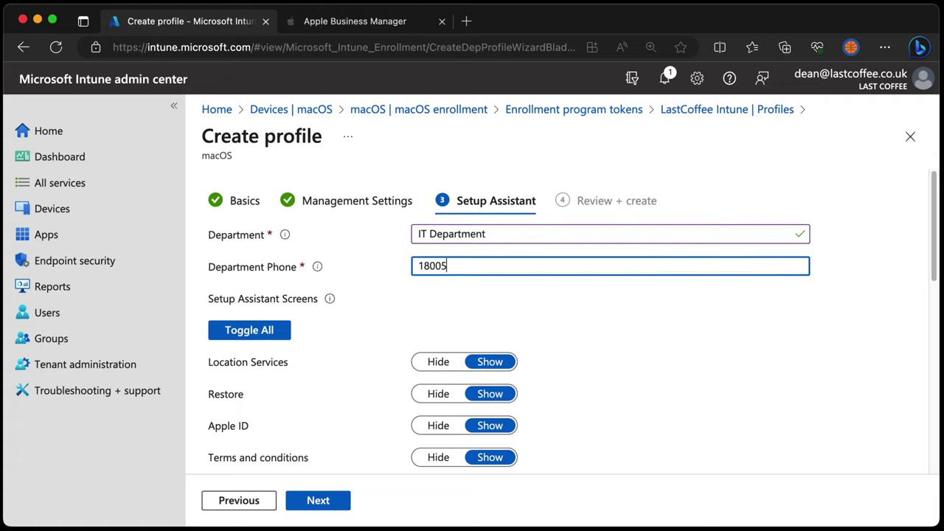
click(594, 309)
Set every Setup Assistant screen to Hide with Toggle All and proceed to review
scroll(652, 410, down, 5)
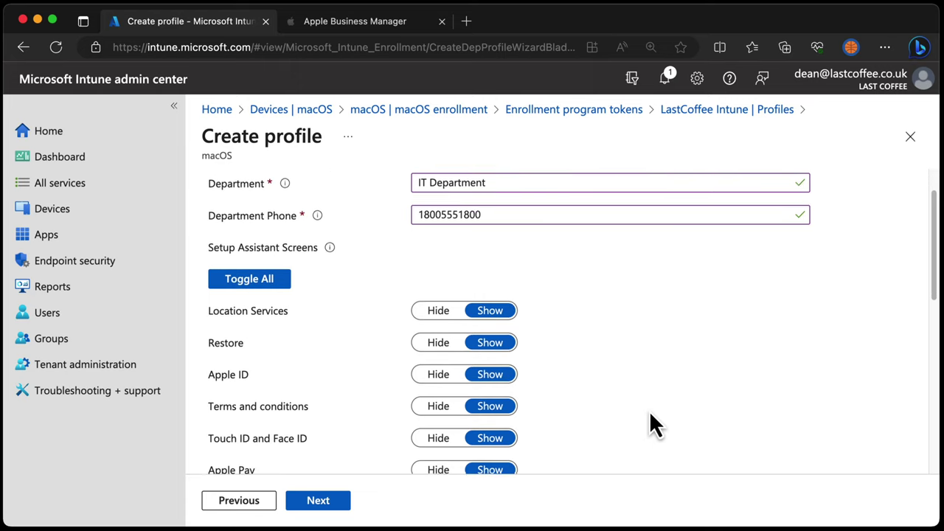
scroll(650, 413, up, 3)
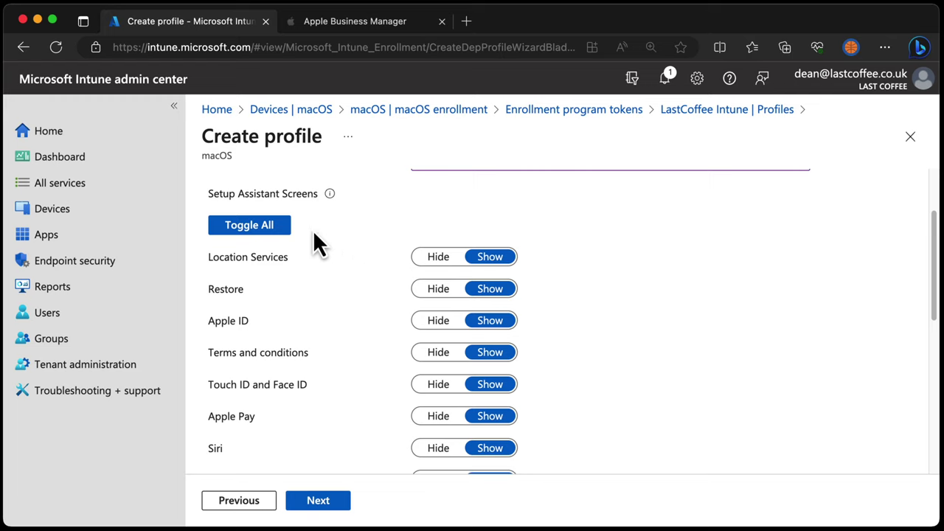
click(258, 228)
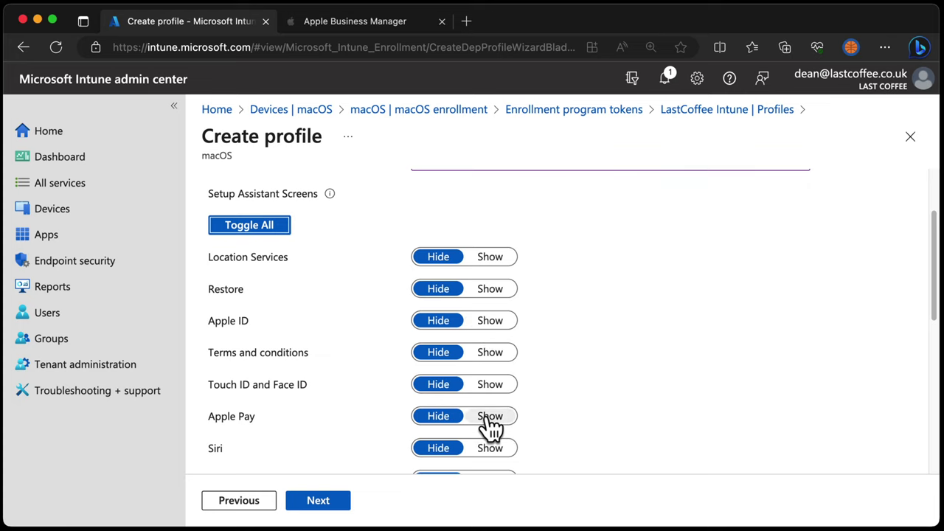
scroll(491, 424, down, 3)
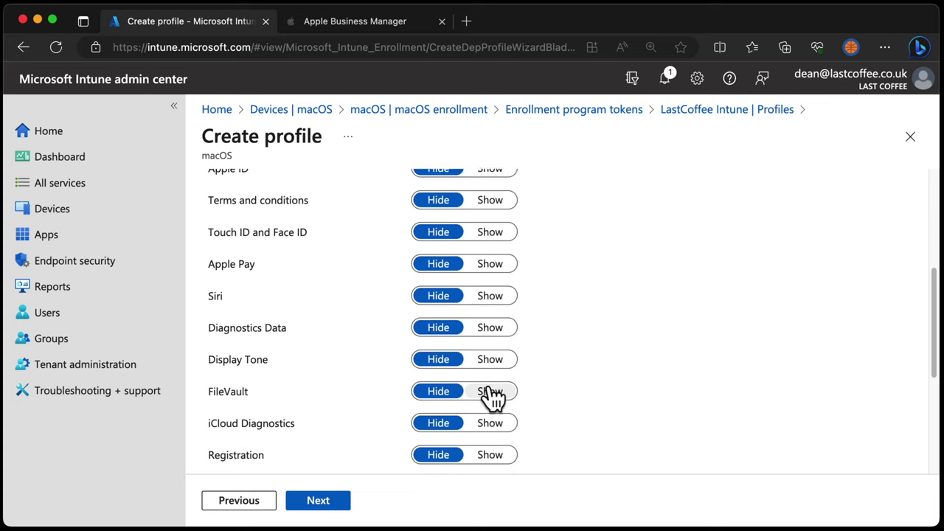
scroll(490, 396, down, 5)
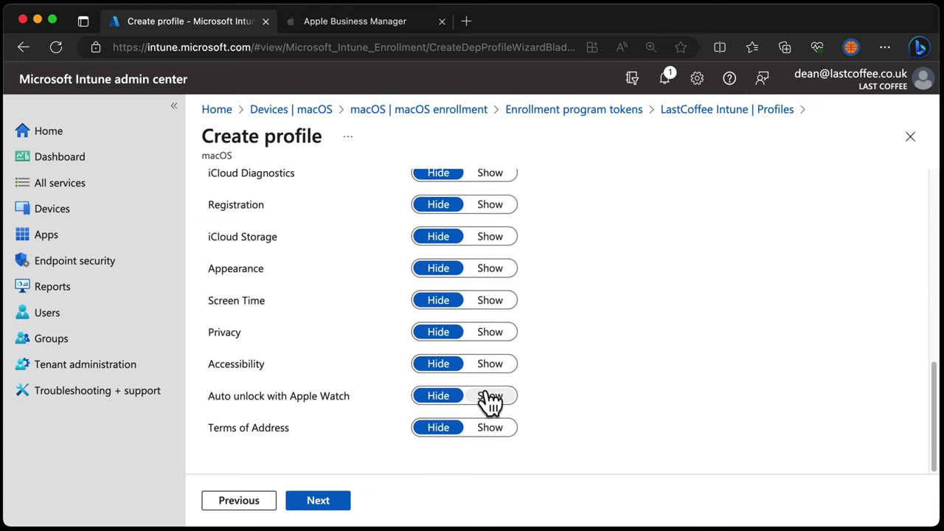
scroll(491, 402, up, 3)
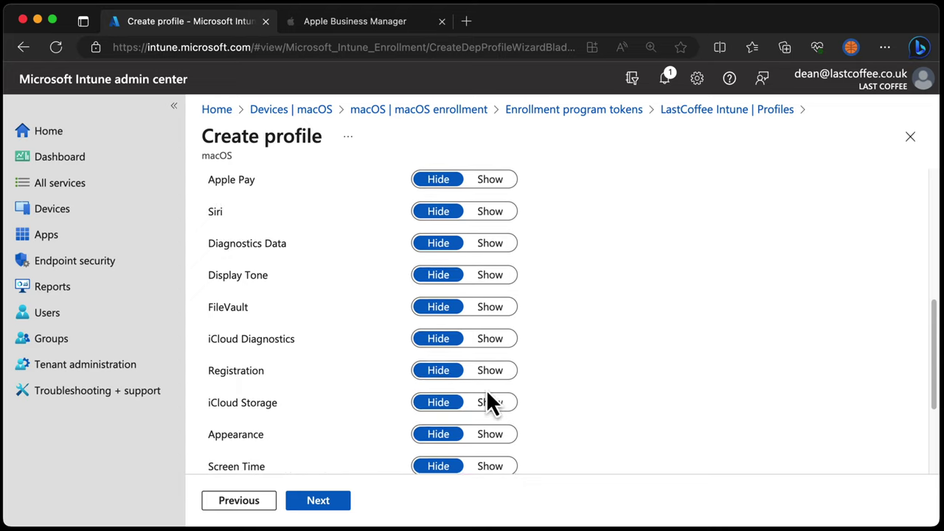
scroll(488, 394, down, 1)
scroll(488, 395, up, 4)
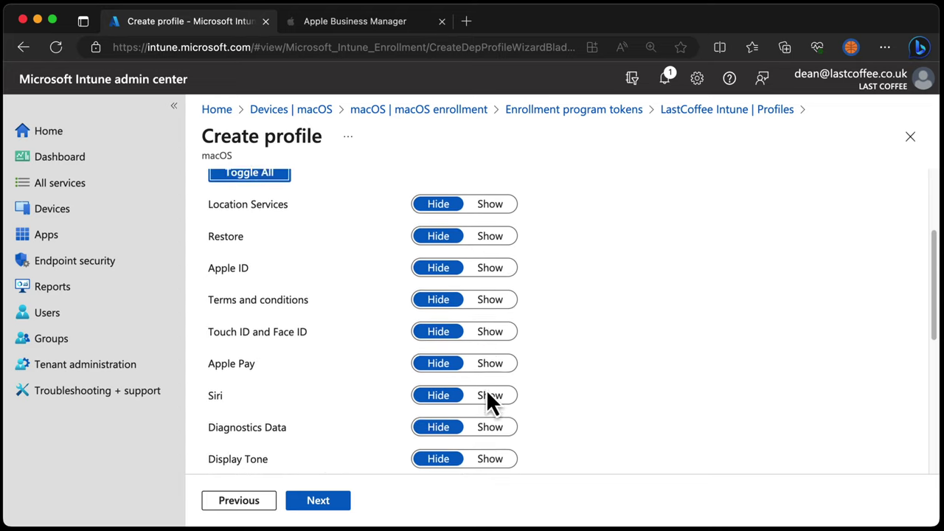
scroll(487, 398, up, 3)
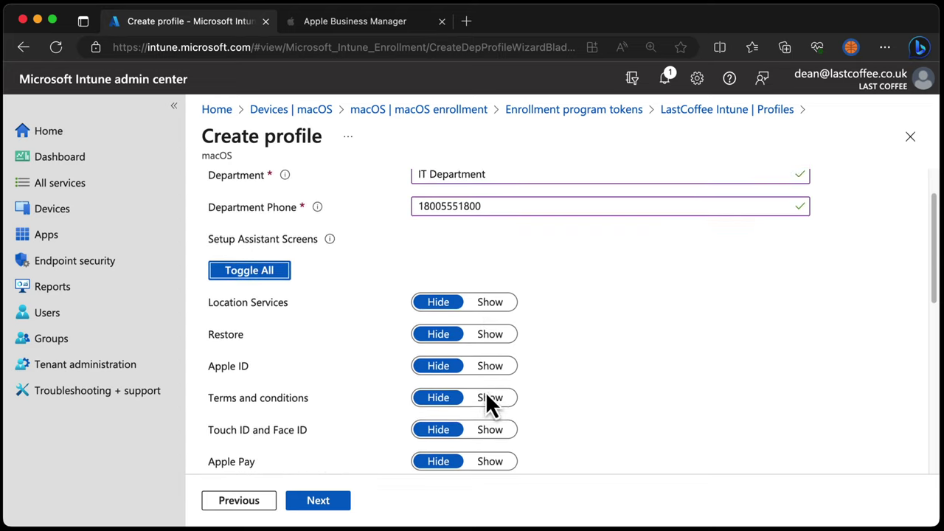
scroll(487, 394, up, 1)
click(342, 502)
Create the MacOS Automated Device Enrollment profile and select the synced Mac in the token's devices
click(342, 502)
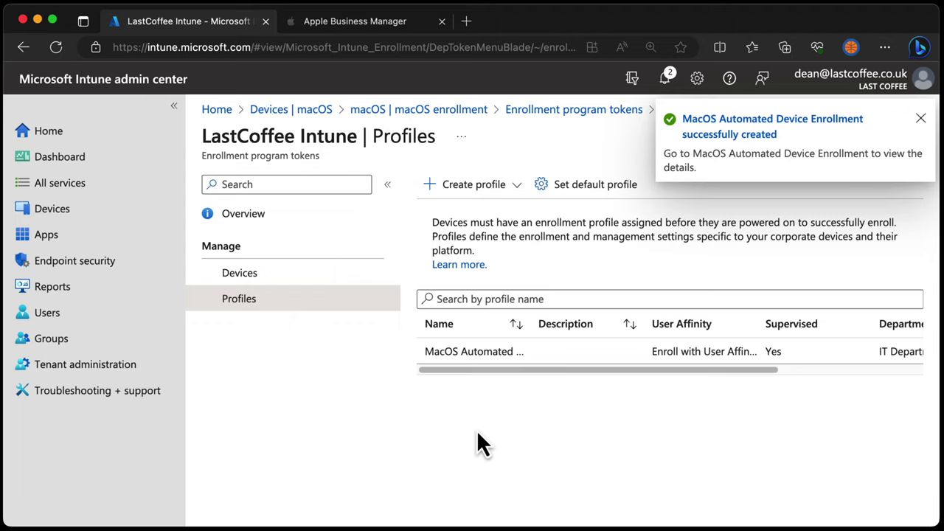
click(250, 278)
click(427, 469)
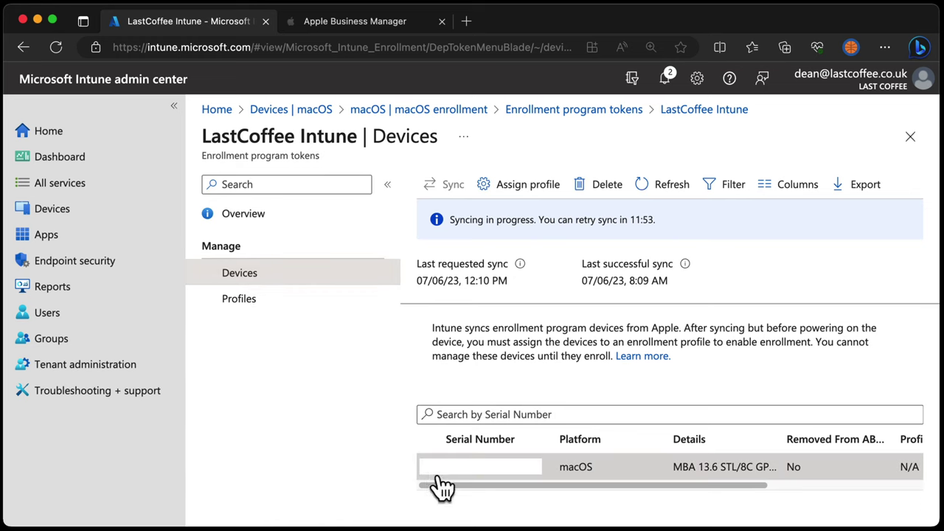
Assign the MacOS Automated Device Enrollment profile to the MacBook Air and refresh the list
click(540, 189)
click(901, 193)
click(845, 216)
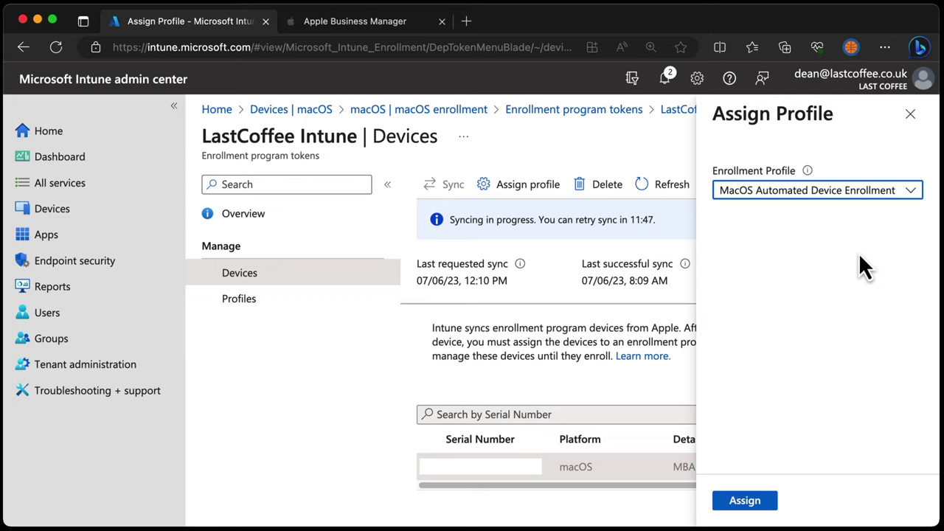
click(733, 505)
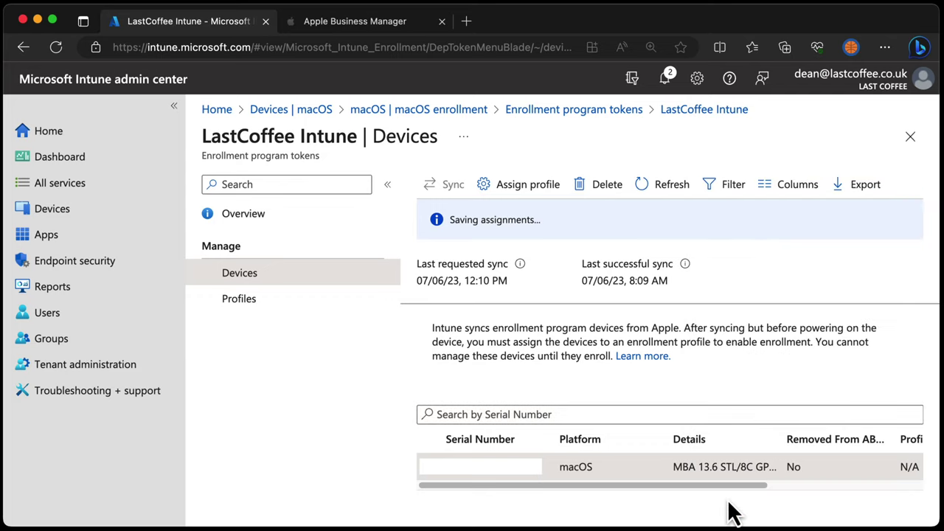
click(667, 188)
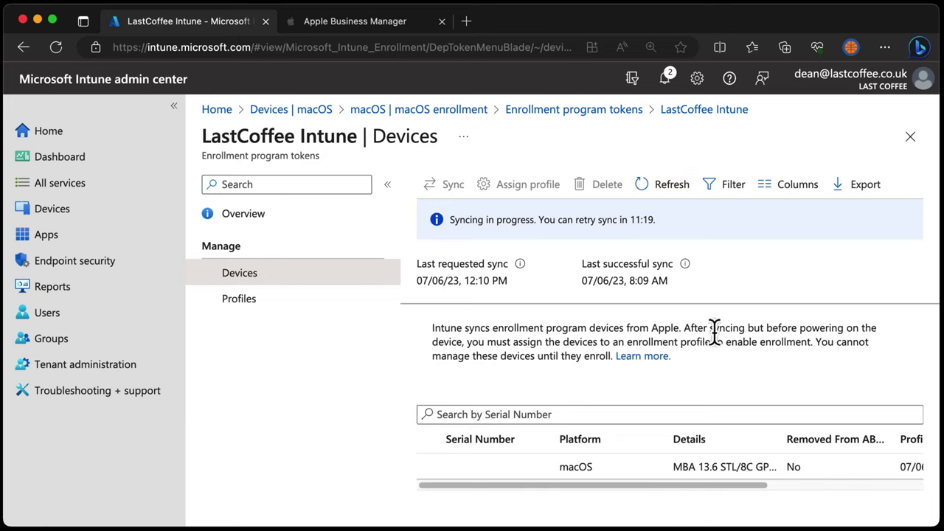
drag(723, 489, 921, 506)
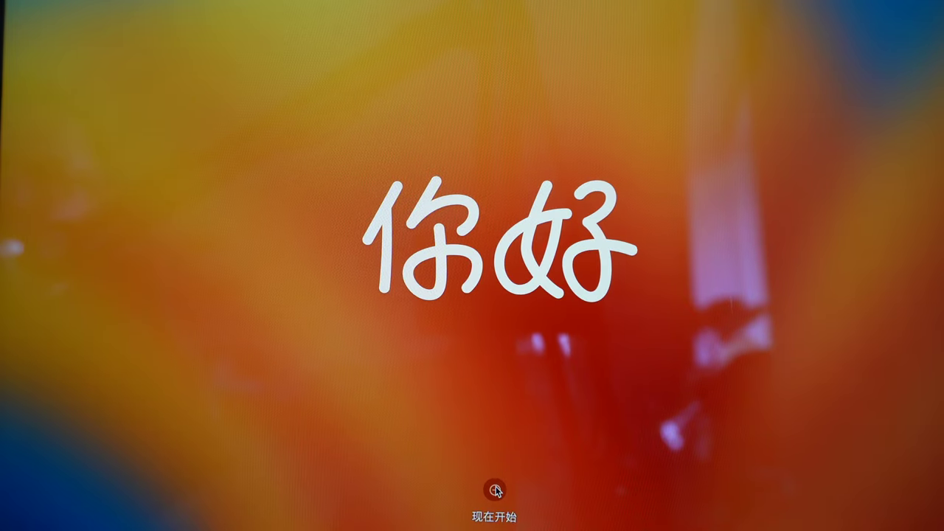
Start Mac setup and choose English (UK) as the language and region
click(496, 491)
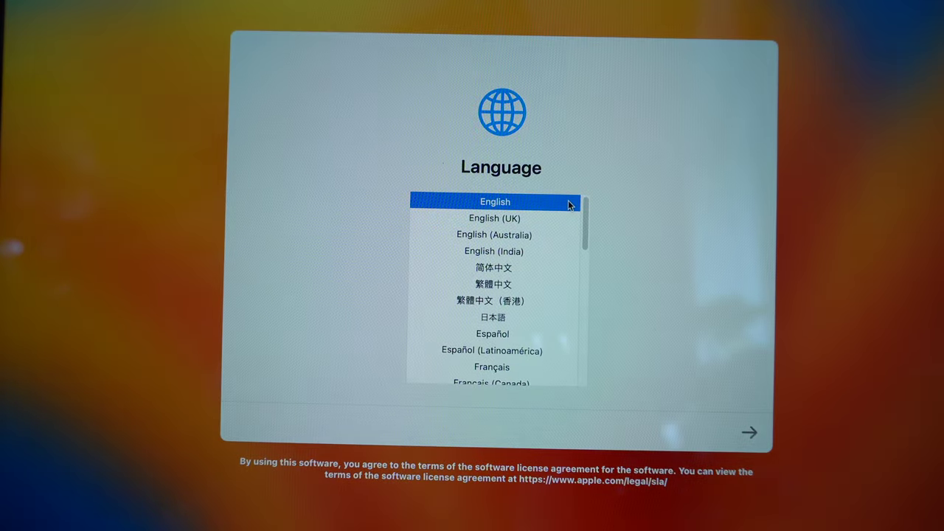
click(519, 218)
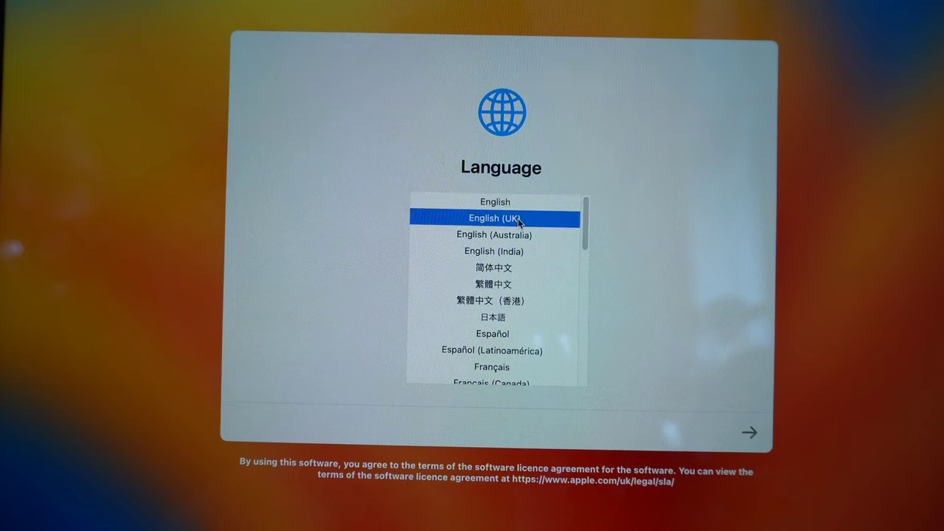
click(751, 434)
click(772, 446)
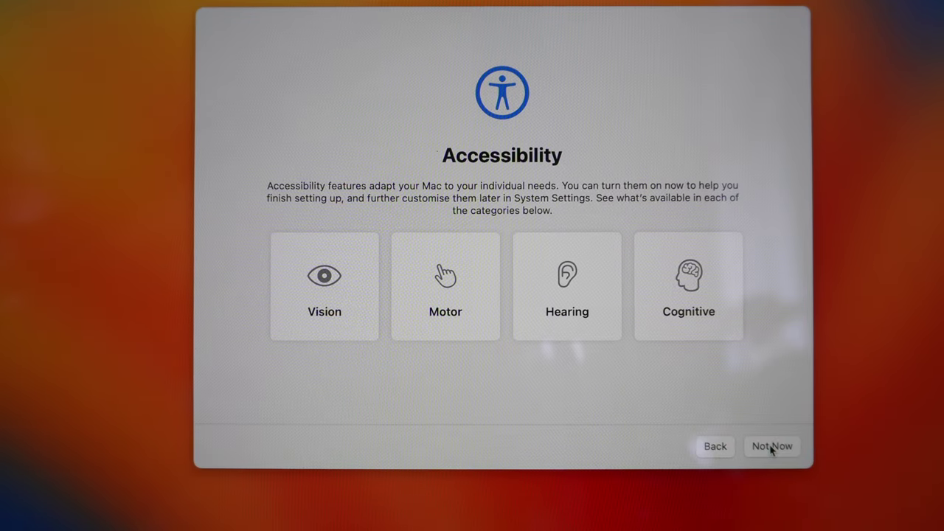
Skip accessibility, keep the current Wi-Fi connection, and accept WORK SECURE LTD's remote management
click(772, 446)
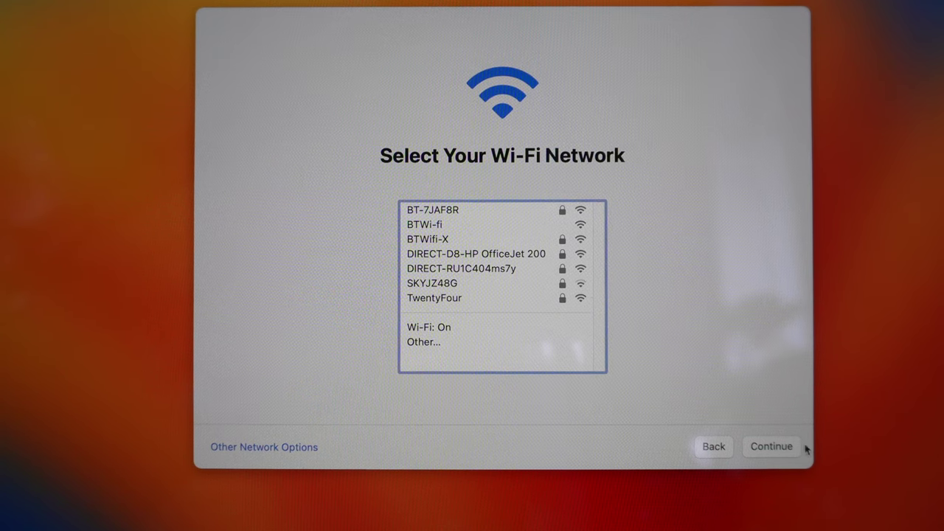
click(775, 447)
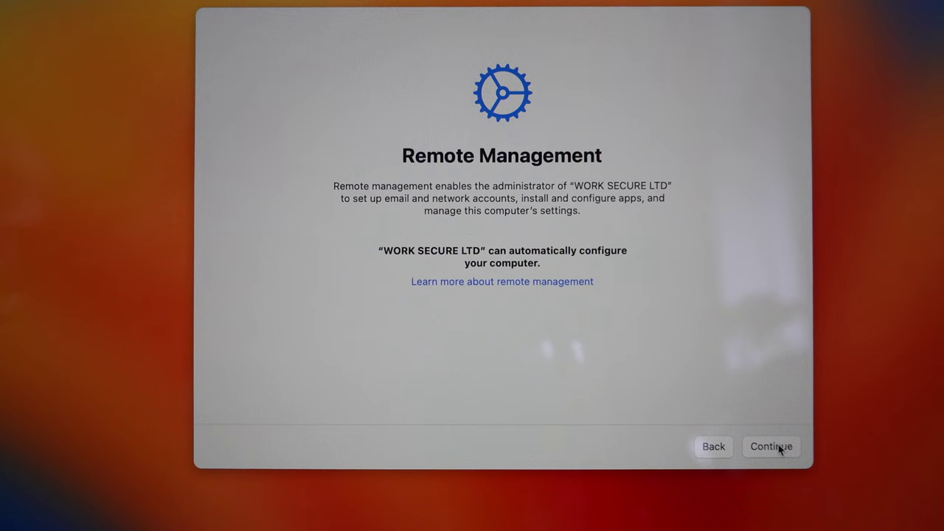
click(772, 446)
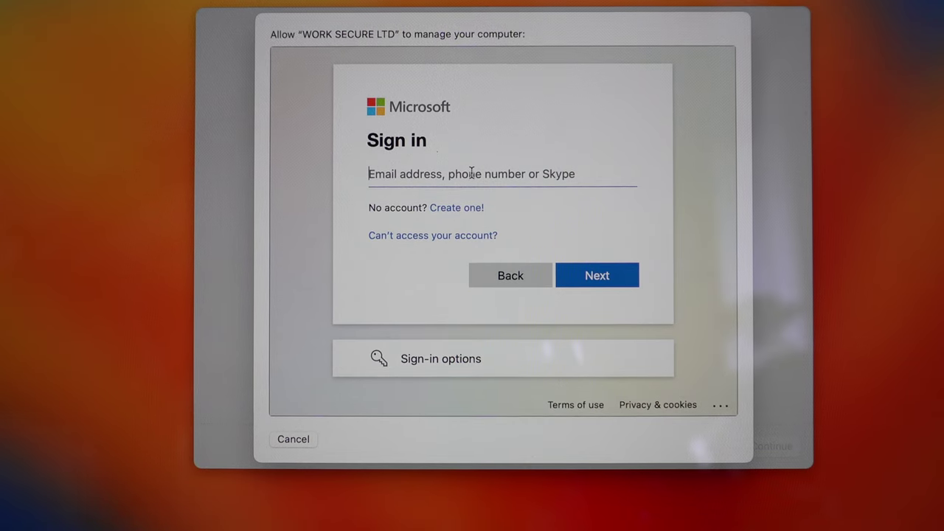
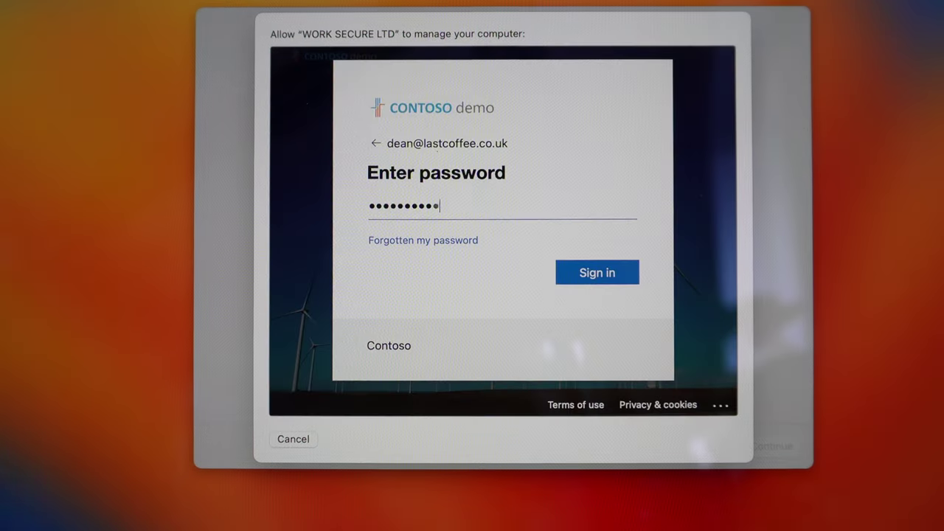
Sign in with the work e-mail address, fixing a typo, to enroll the Mac
key(Return)
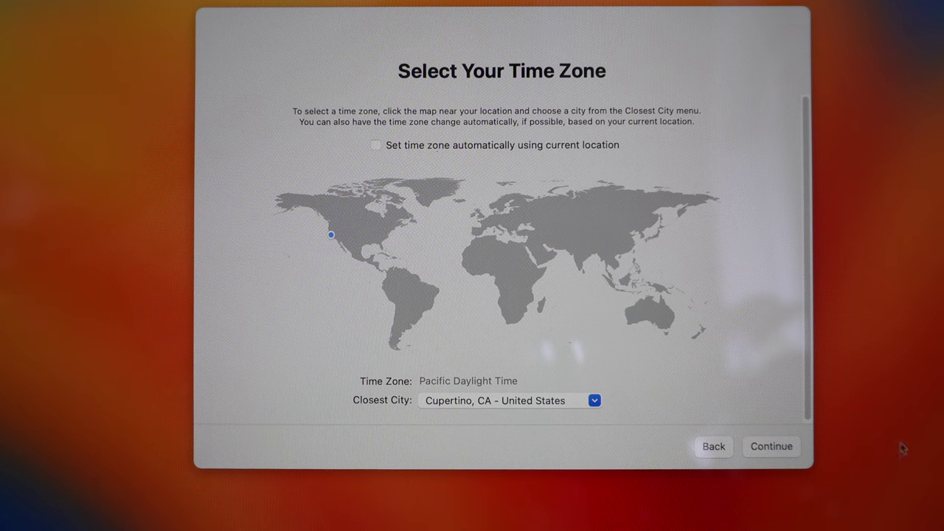
Set the time zone automatically via Location Services (British Summer Time, London) and finish setup
click(380, 146)
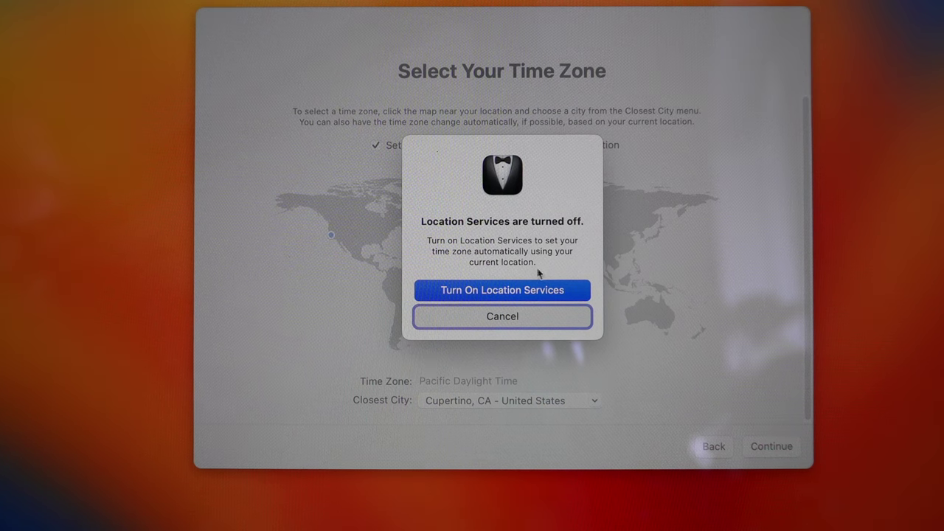
click(520, 294)
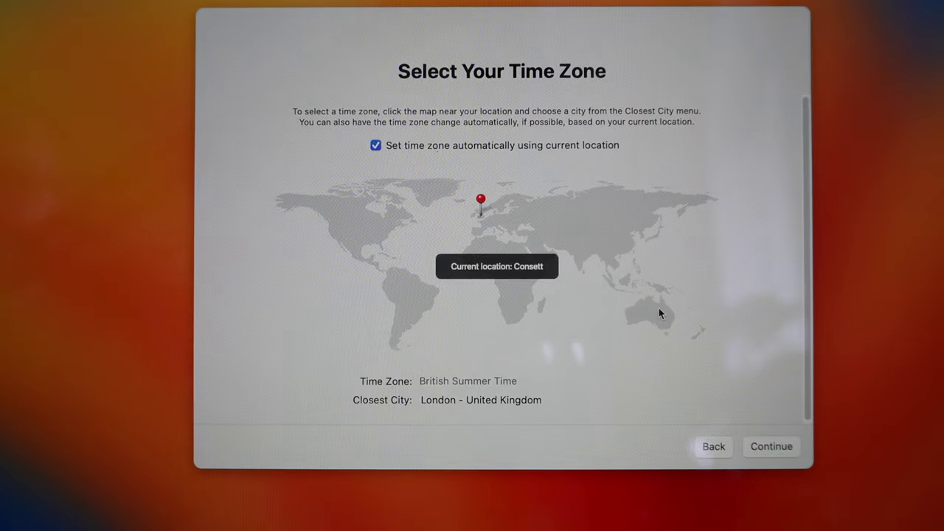
click(770, 447)
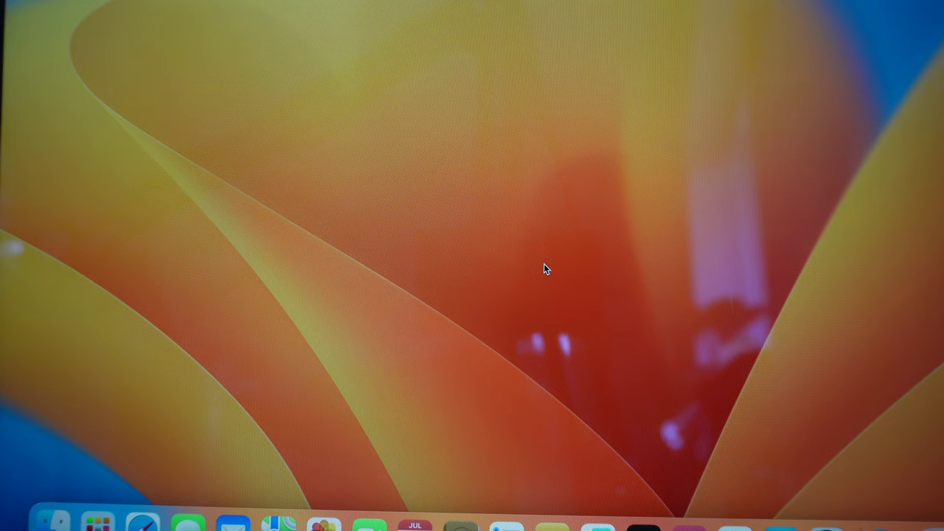
Launch the Company Portal app via Spotlight search
key(super+space)
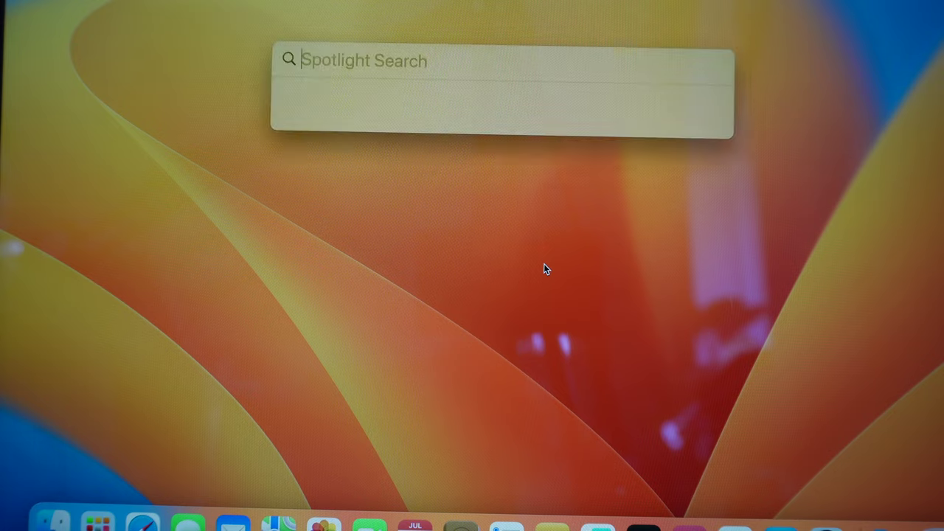
text(company Portal)
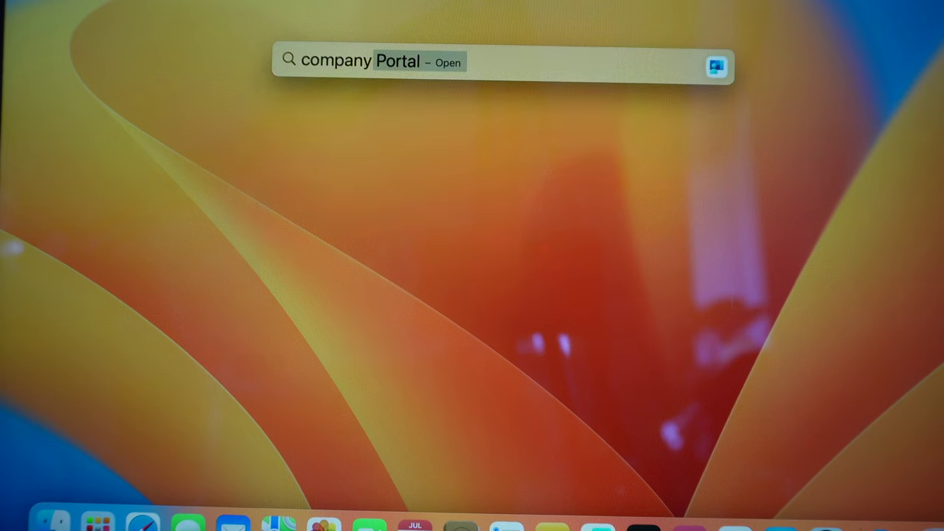
key(Return)
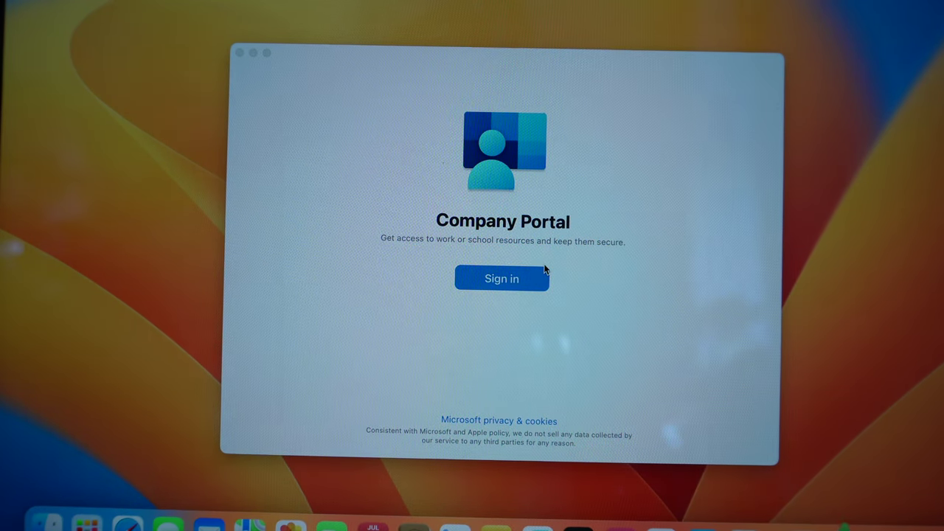
Sign in to Company Portal with the work account e-mail and password
click(507, 284)
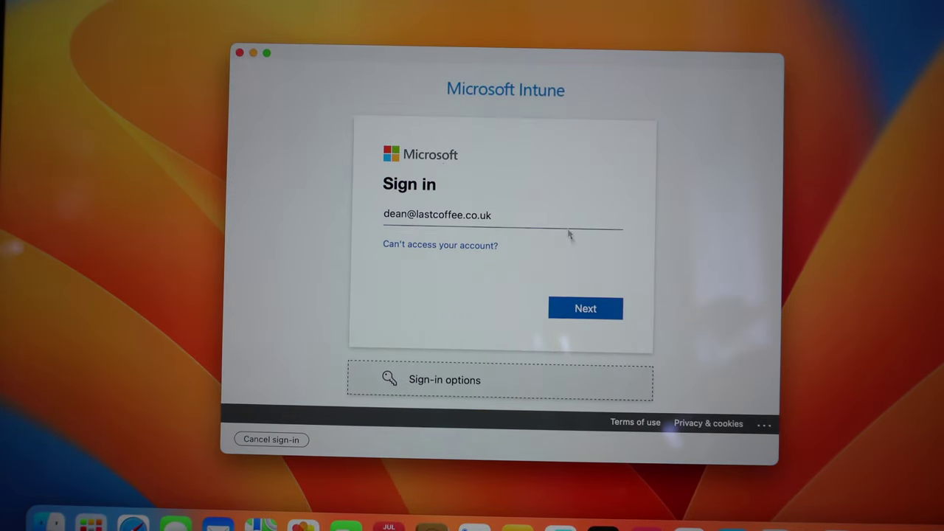
click(574, 308)
text(****************)
key(Return)
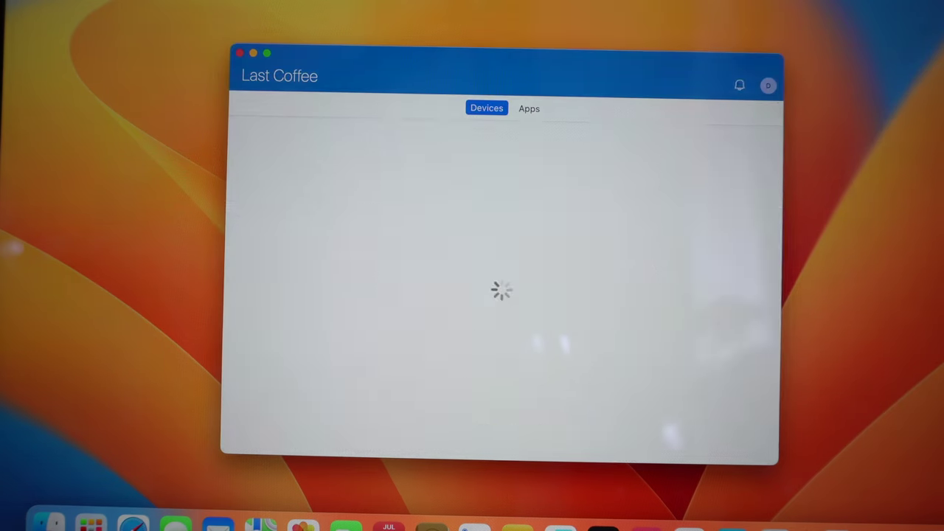